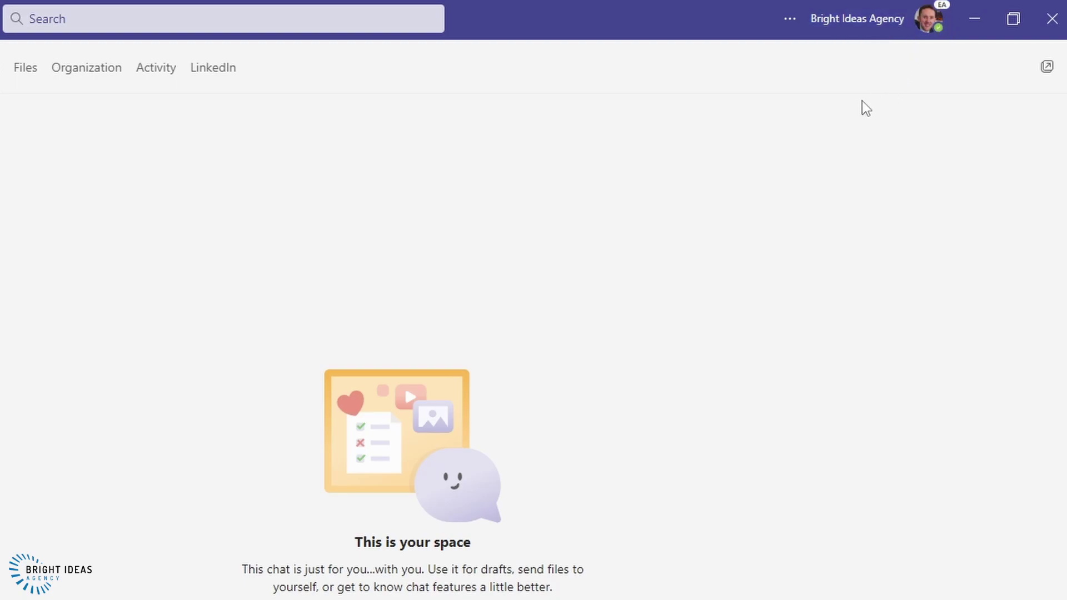
pyautogui.click(789, 22)
pyautogui.moveTo(756, 220)
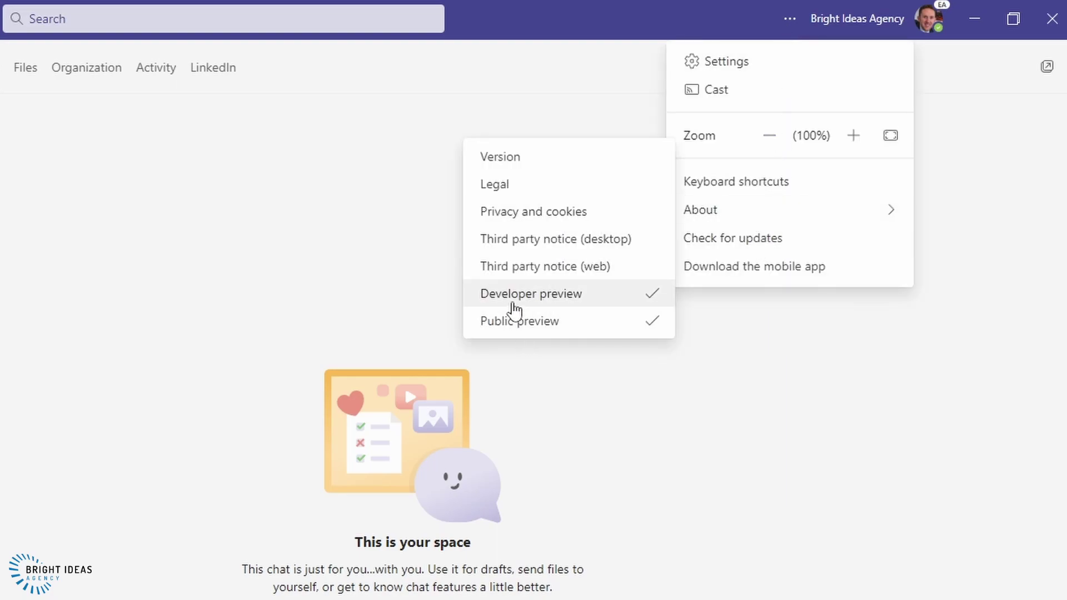
pyautogui.click(377, 336)
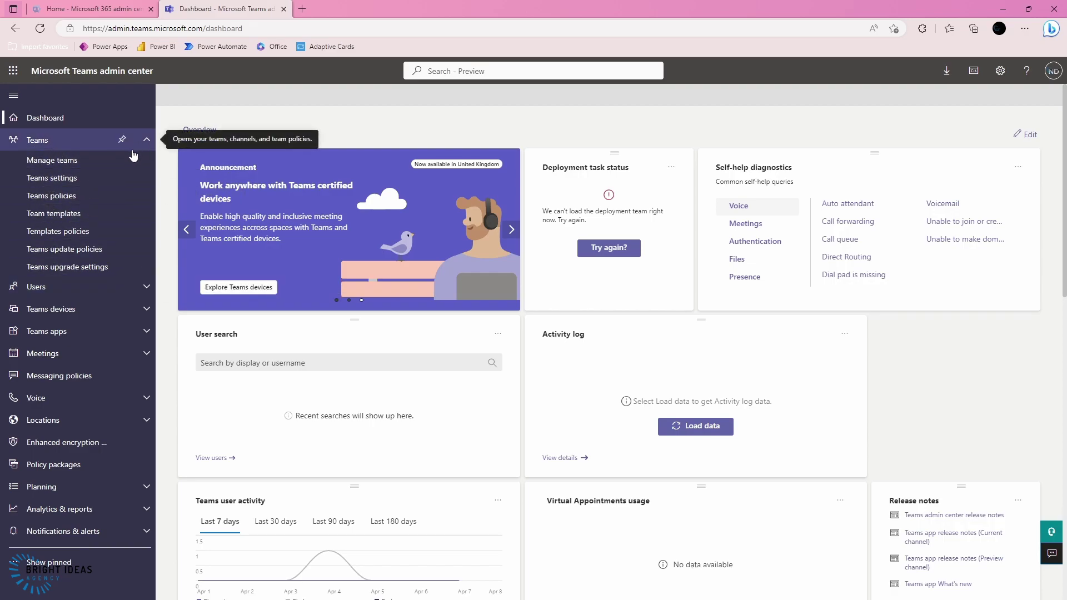
# - Review Teams update policies and a new policy's Allow public preview options (left Forced), then cancel unsaved
pyautogui.click(66, 251)
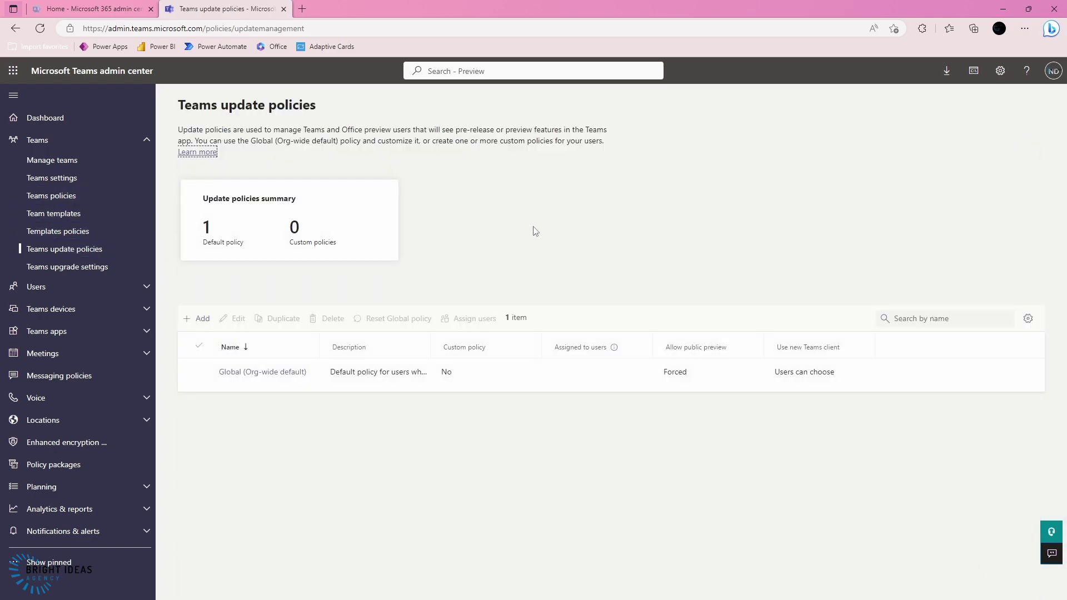
pyautogui.click(197, 320)
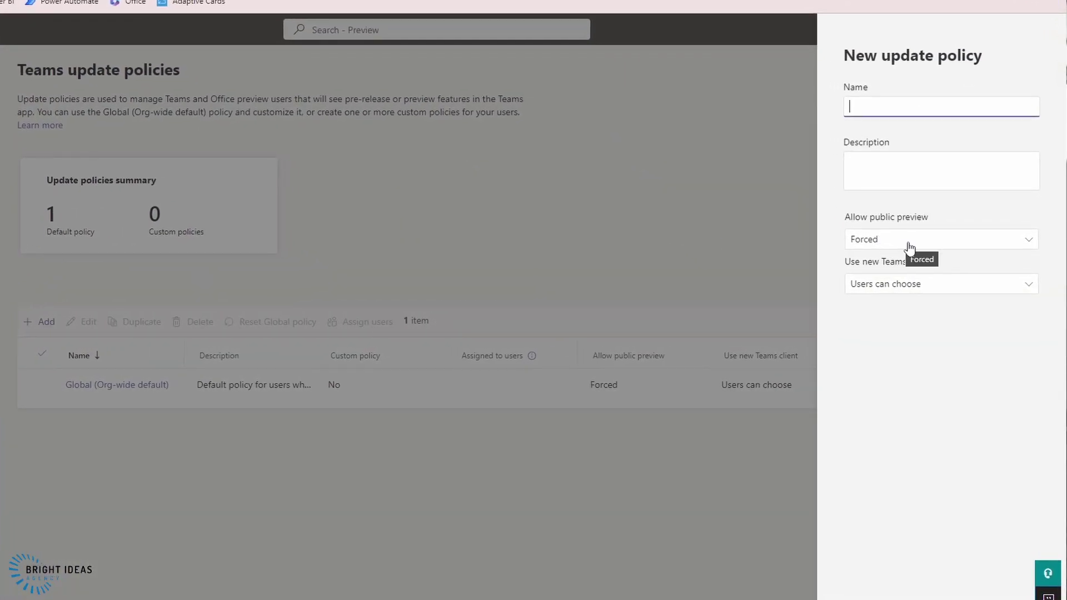
pyautogui.click(911, 246)
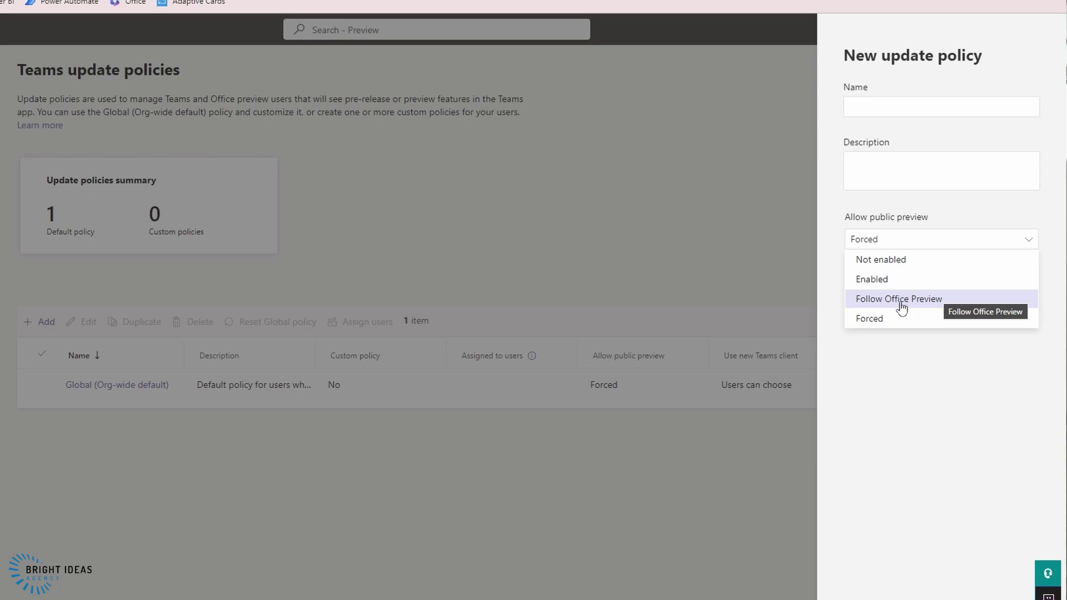
pyautogui.click(884, 383)
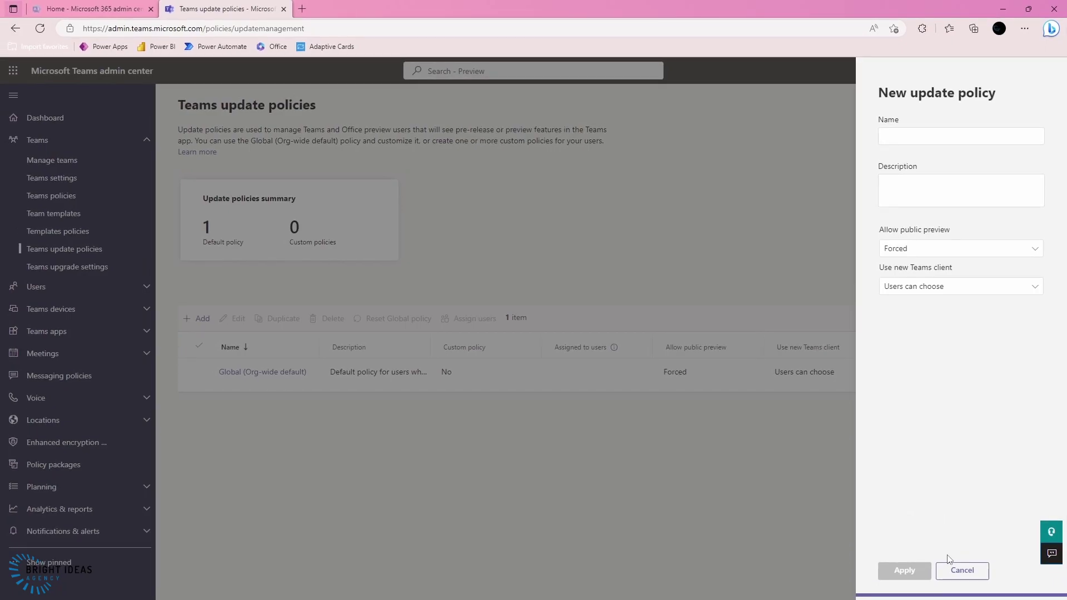
pyautogui.click(952, 573)
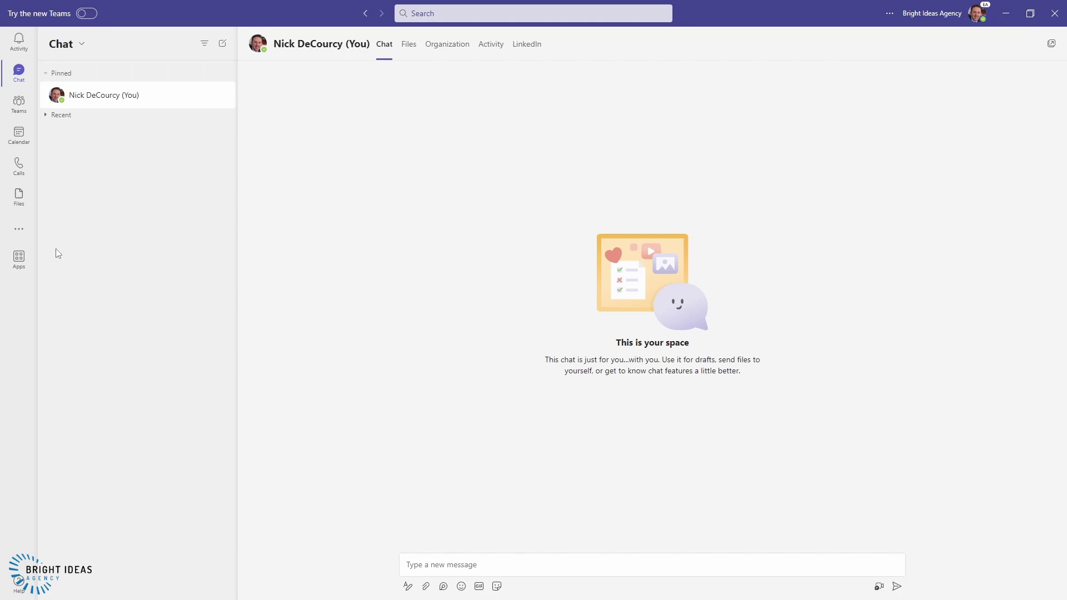
# - Open the Avatars app from the more added apps list to see the suited avatar
pyautogui.click(19, 233)
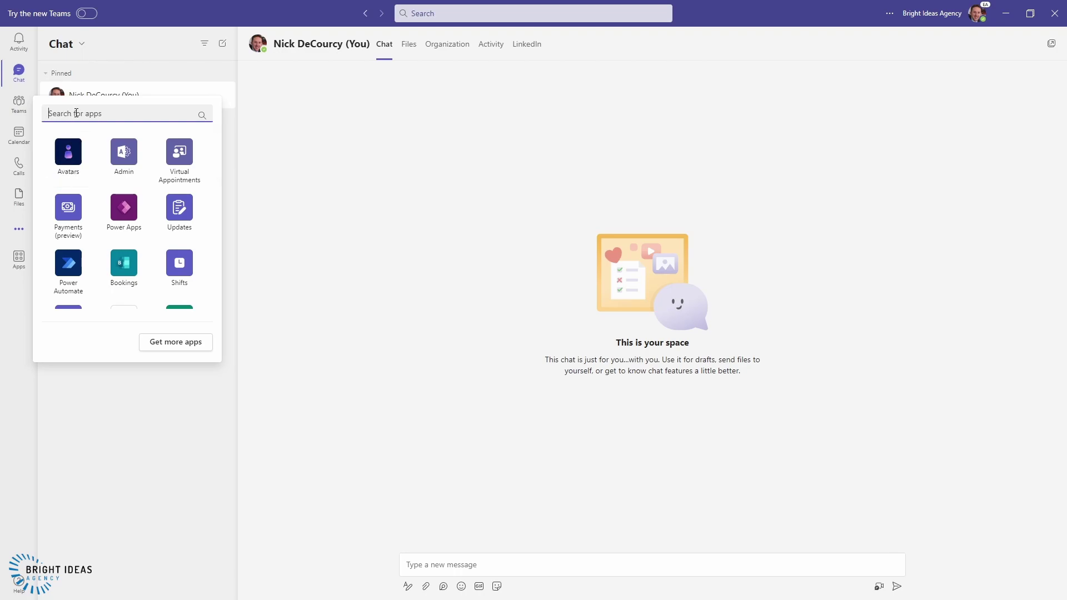
pyautogui.click(67, 158)
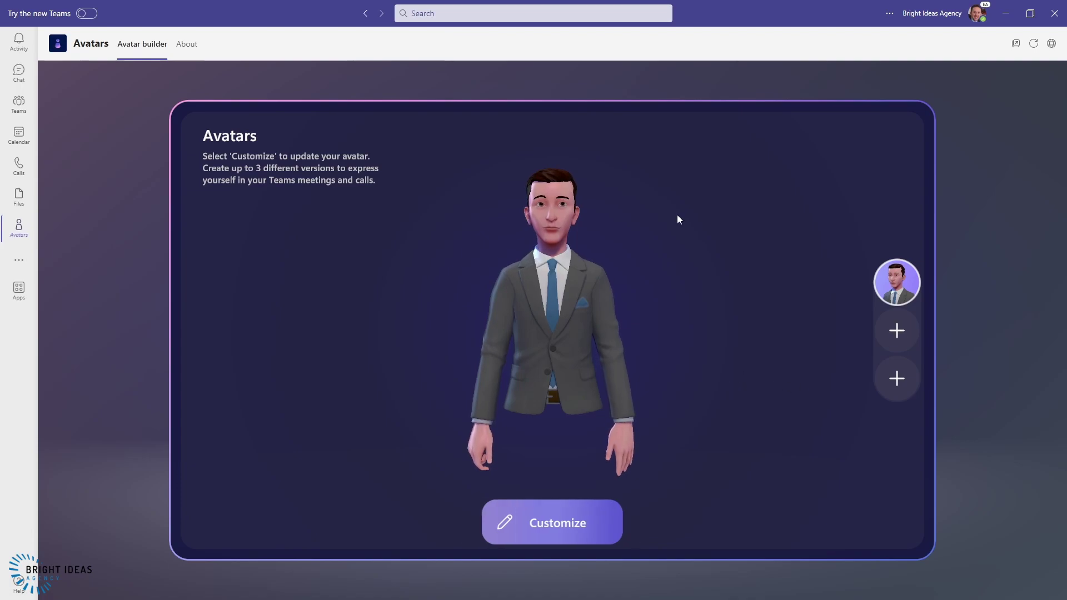
# - Create a new avatar from the base set, choosing the bearded man in a green polo
pyautogui.click(896, 330)
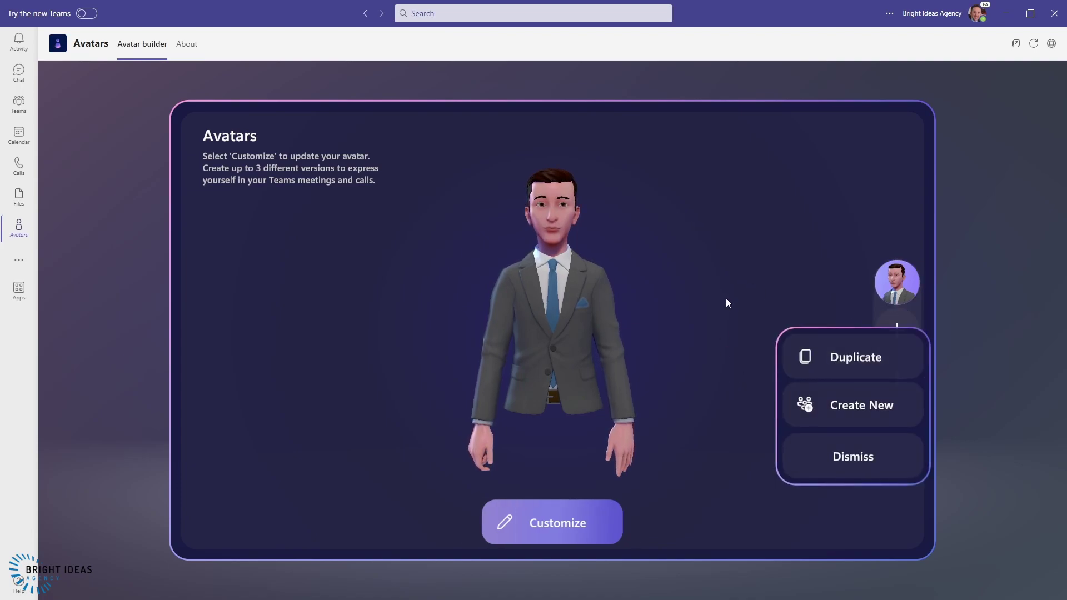
pyautogui.click(841, 409)
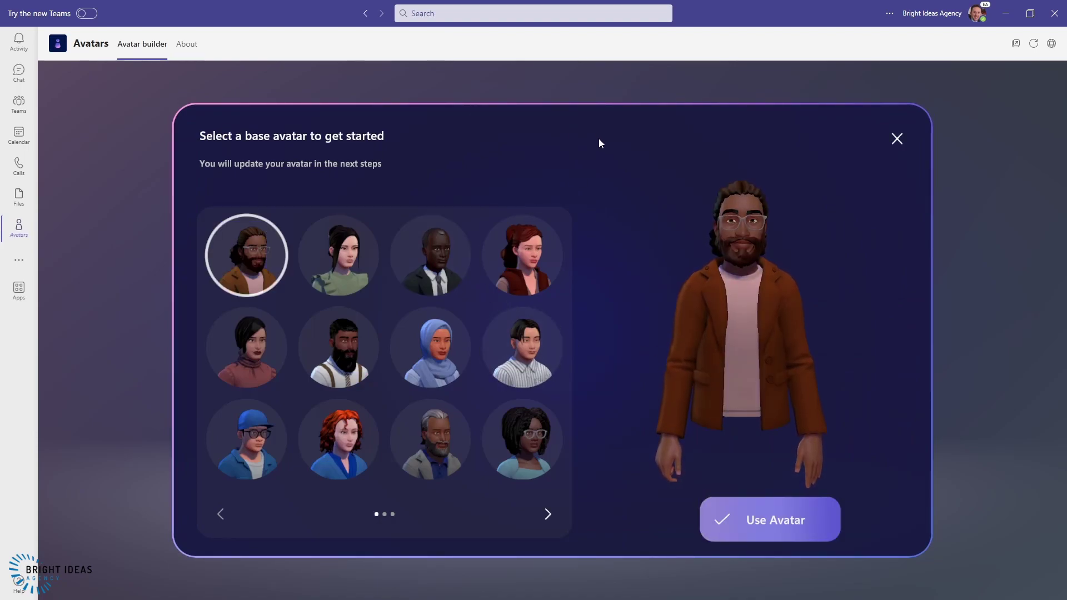
pyautogui.click(549, 515)
pyautogui.click(351, 452)
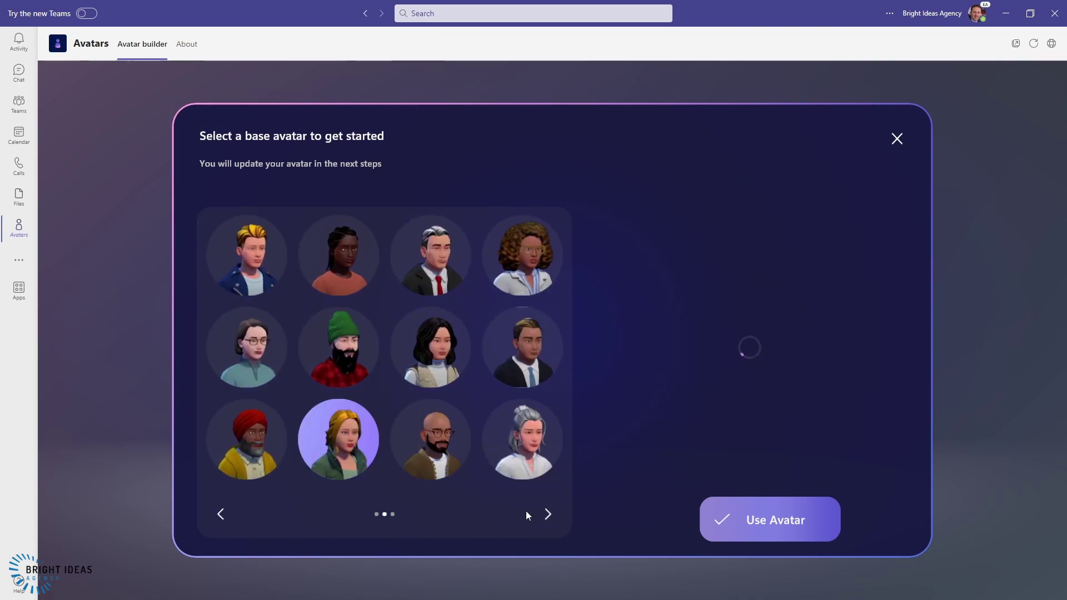
pyautogui.click(535, 379)
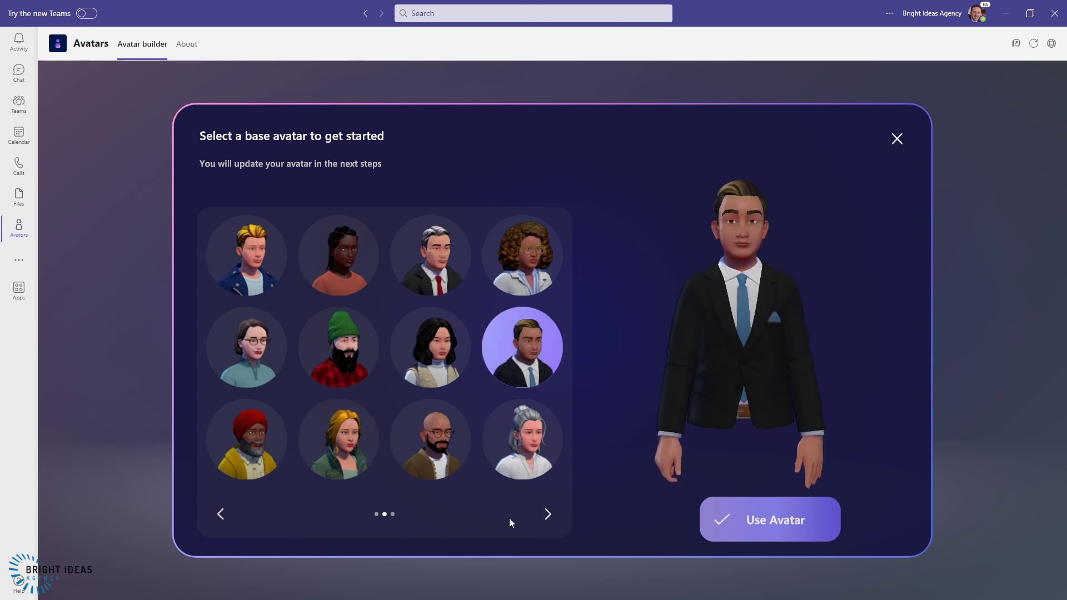
pyautogui.click(544, 516)
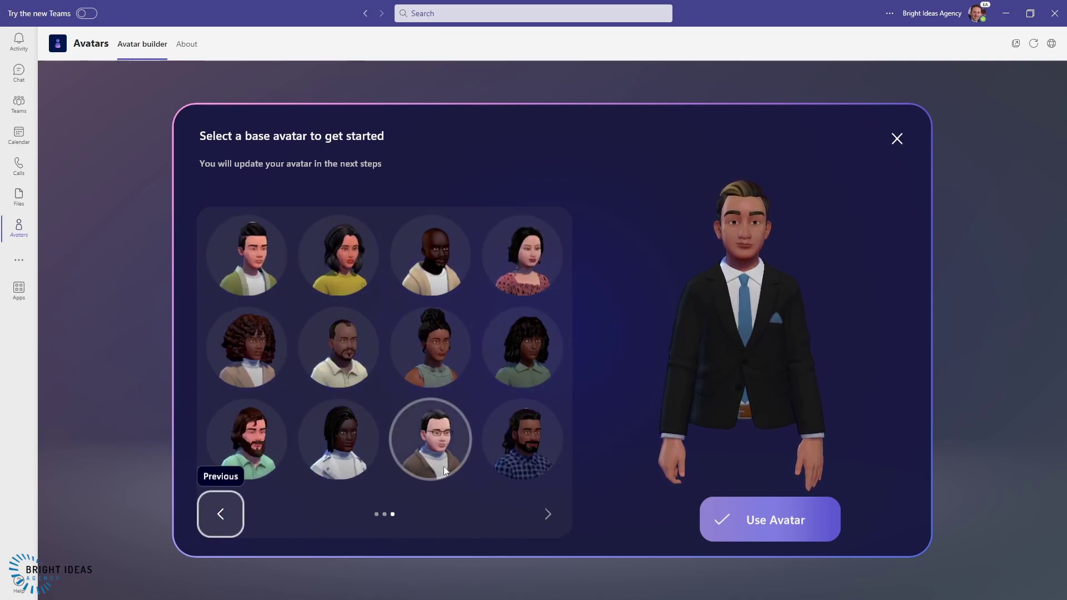
pyautogui.click(268, 447)
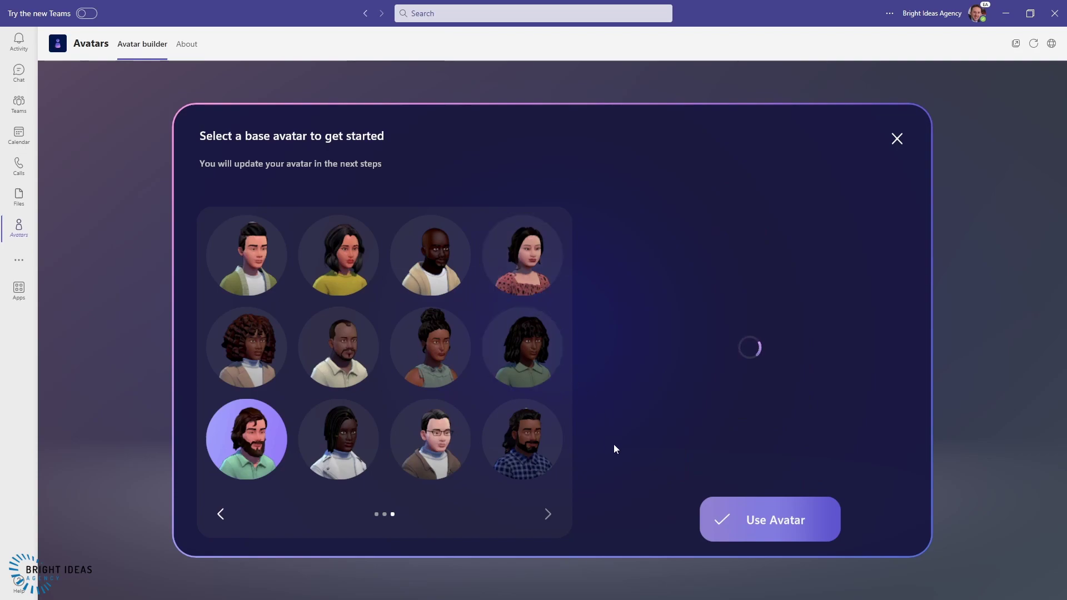
pyautogui.click(788, 522)
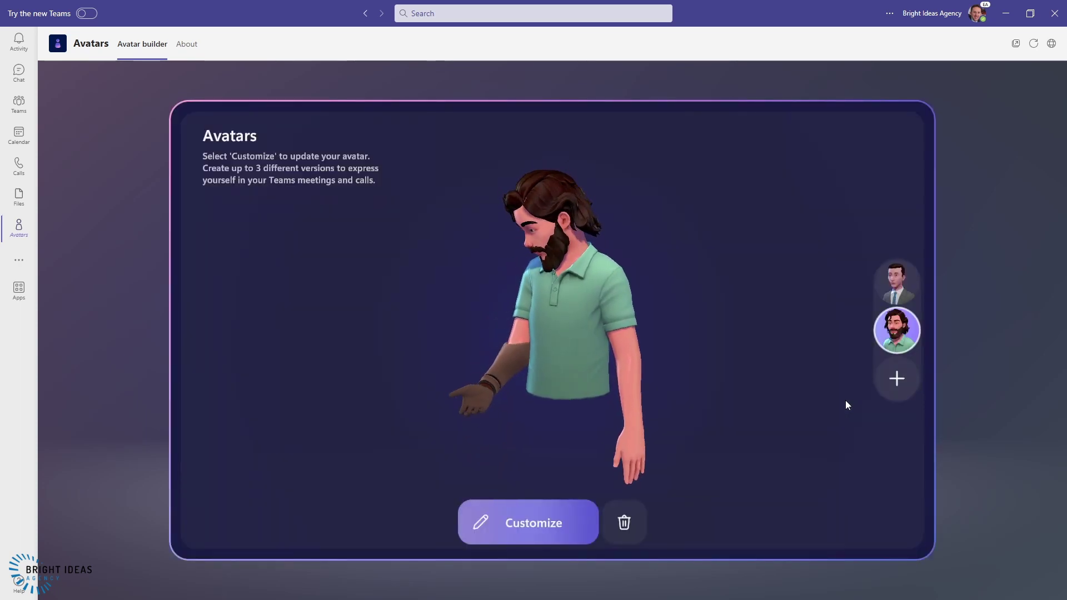
# - Start customizing the bearded avatar and try several preset body shapes
pyautogui.click(516, 522)
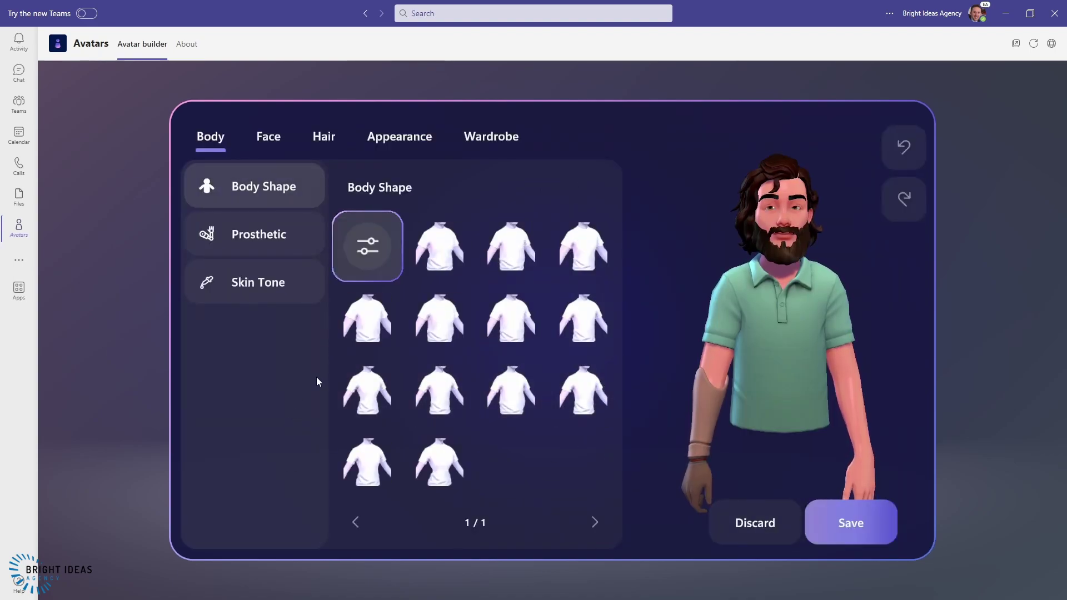
pyautogui.click(494, 252)
pyautogui.click(567, 261)
pyautogui.click(580, 325)
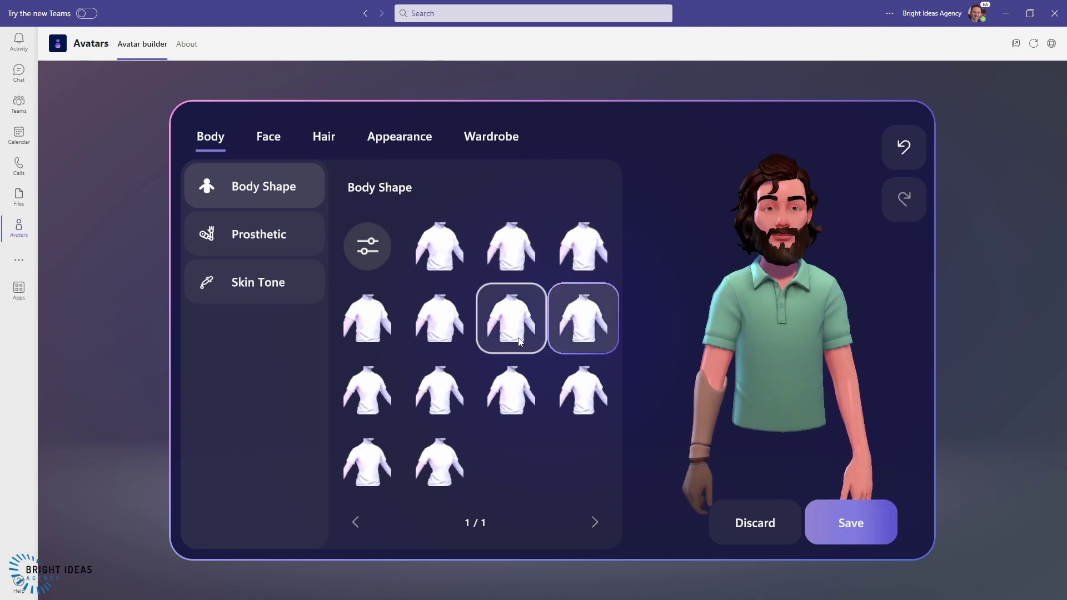
pyautogui.click(517, 336)
pyautogui.click(511, 392)
pyautogui.click(439, 392)
pyautogui.click(436, 475)
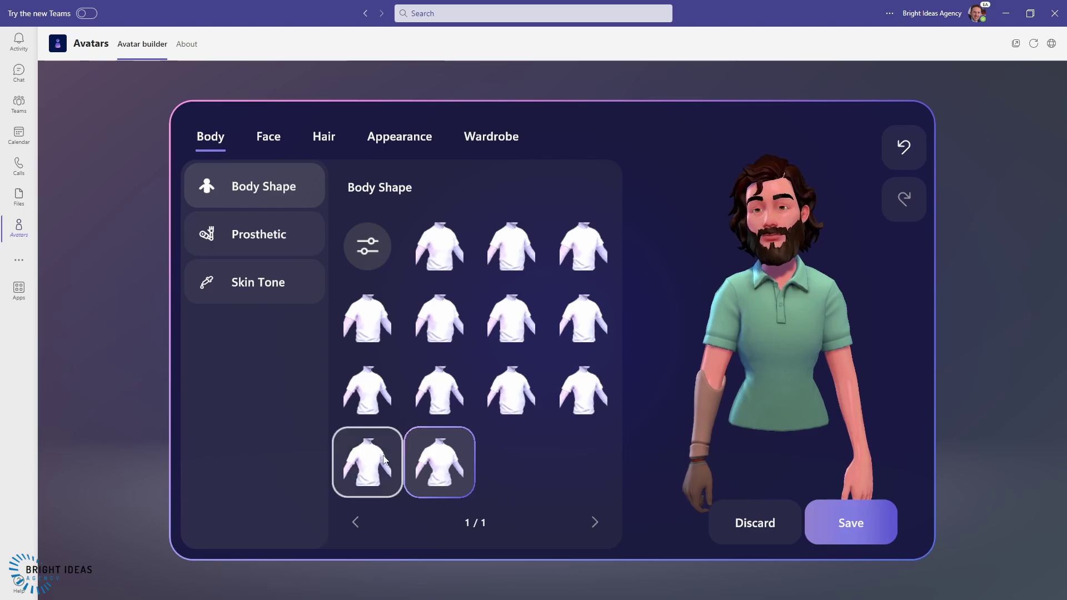
# - Enlarge the abdomen in fine adjustments, discard that change, and pick another preset body shape
pyautogui.click(270, 129)
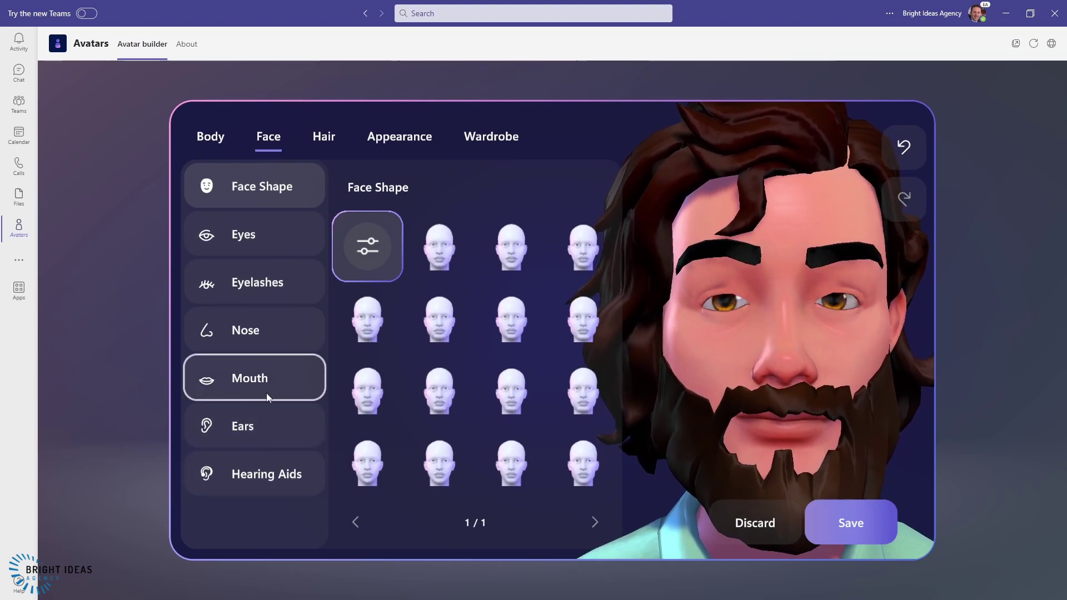
pyautogui.click(326, 139)
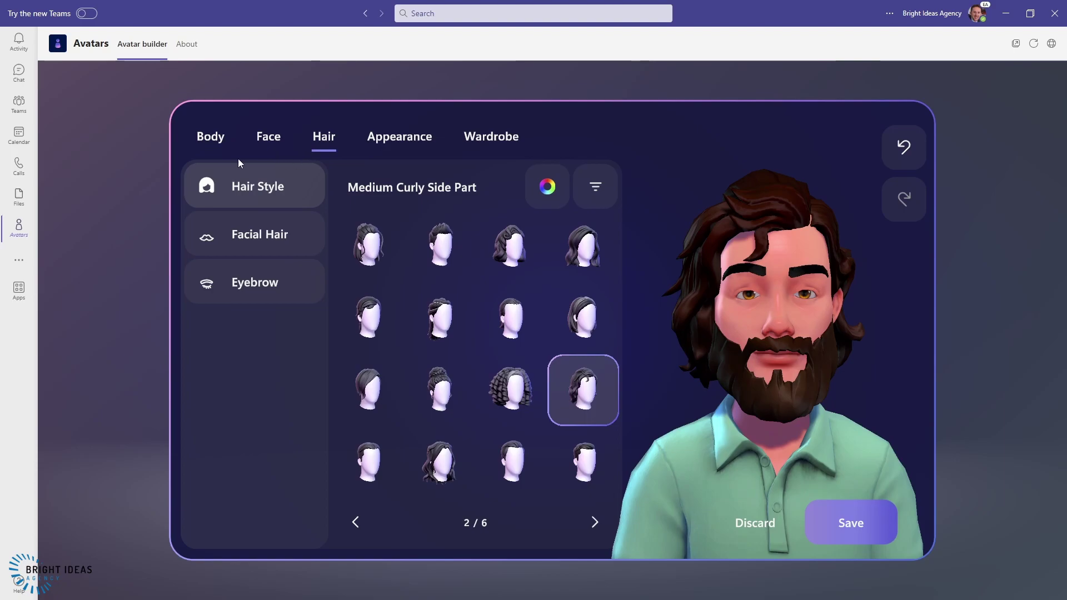
pyautogui.click(211, 139)
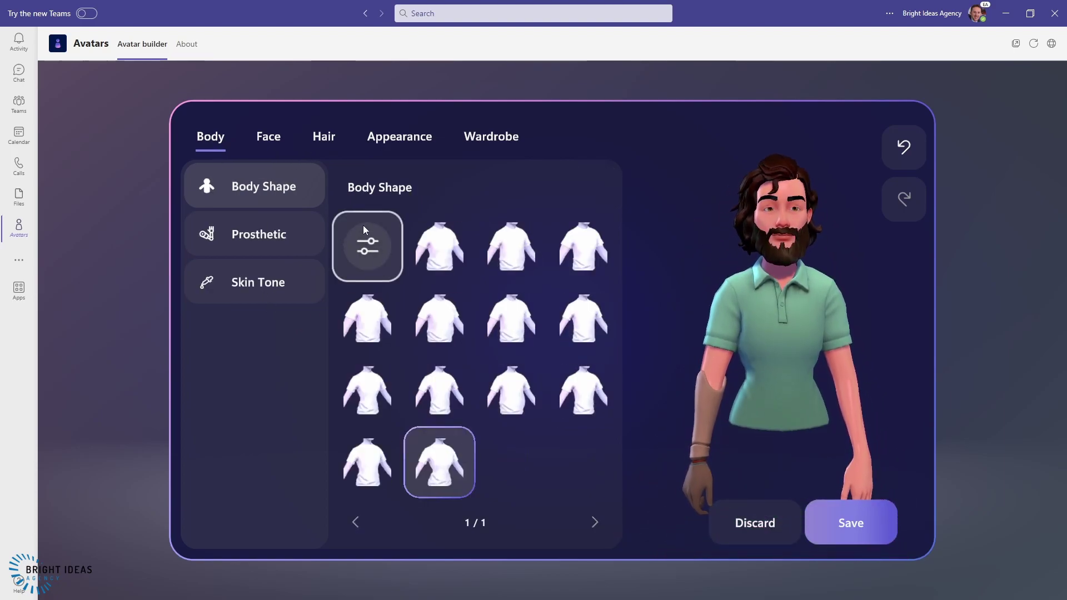
pyautogui.click(365, 248)
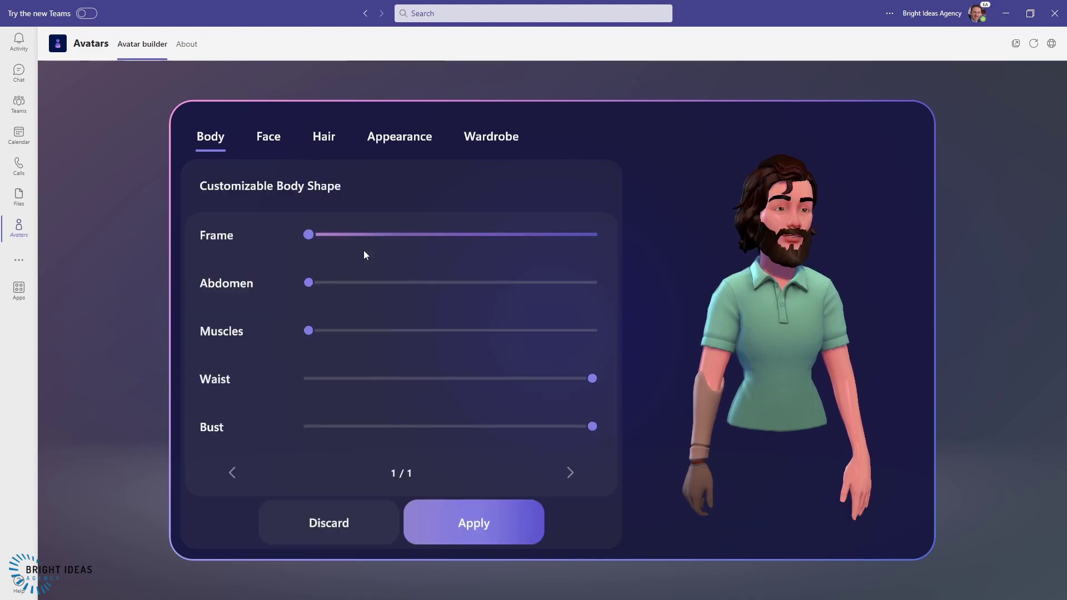
pyautogui.moveTo(309, 283); pyautogui.dragTo(496, 281)
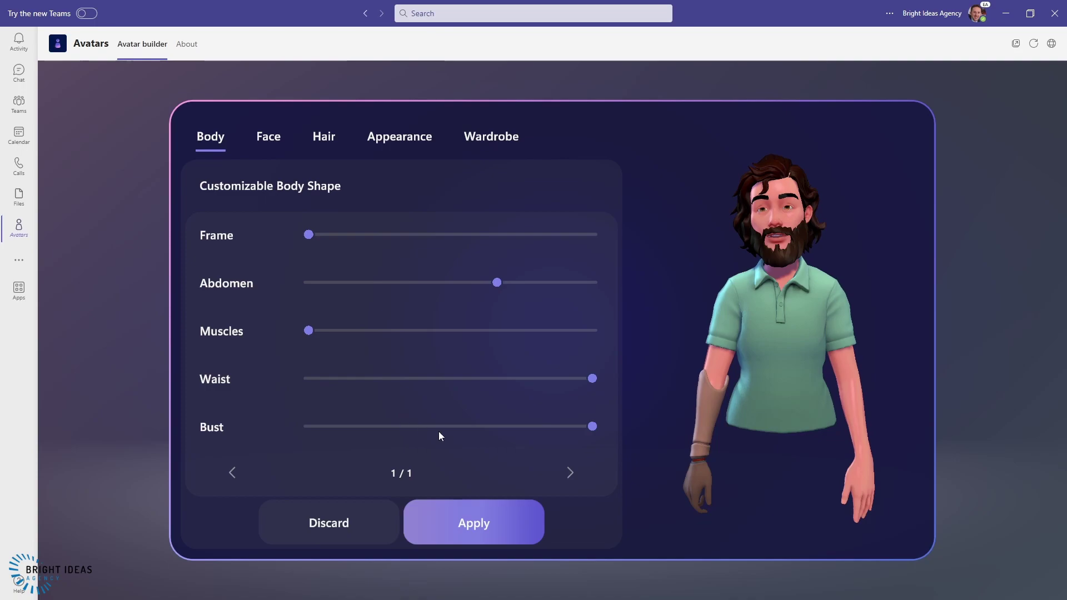
pyautogui.click(345, 530)
pyautogui.click(438, 339)
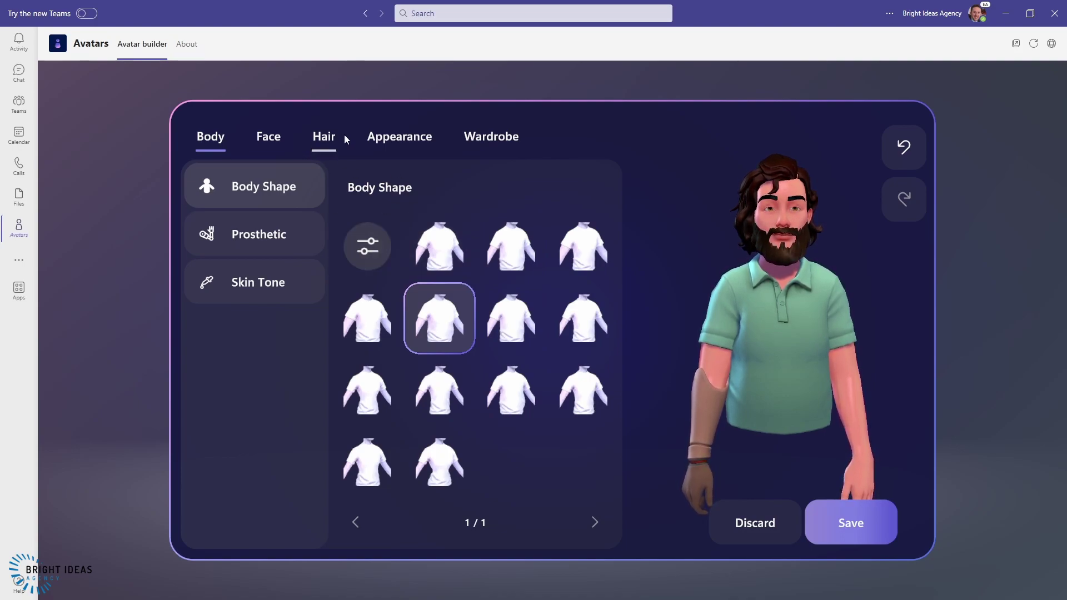
# - Give the bearded avatar a Muted Green flat brim baseball cap and save it
pyautogui.click(377, 140)
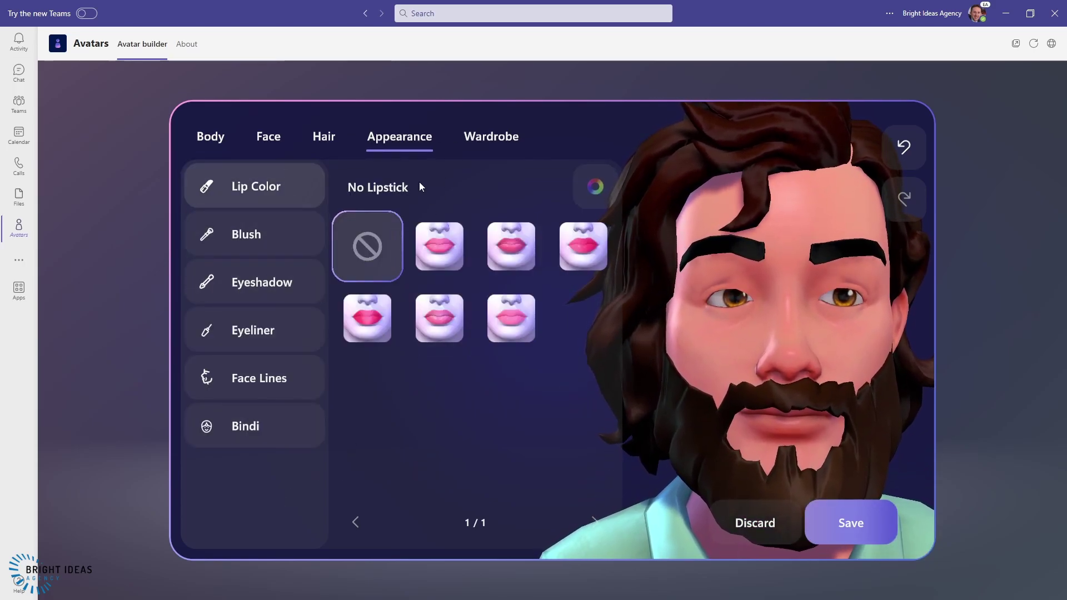
pyautogui.click(475, 150)
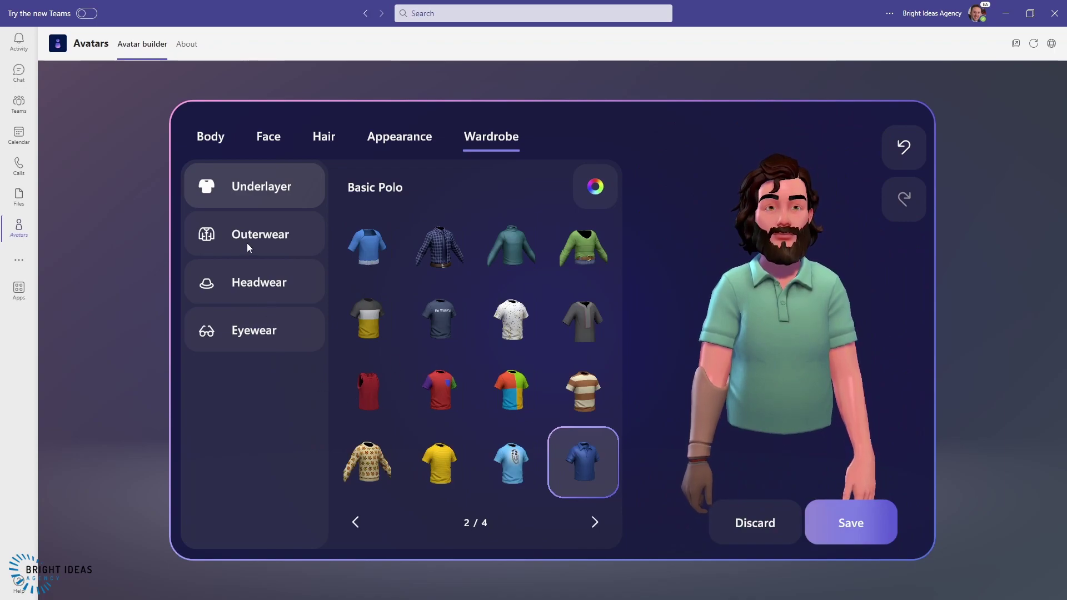
pyautogui.click(246, 285)
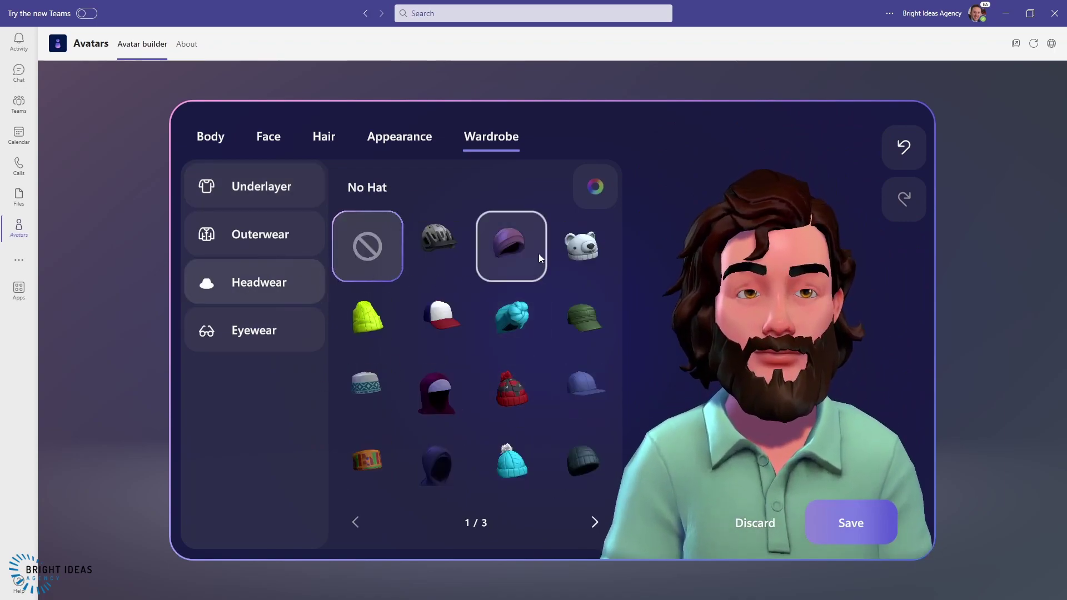
pyautogui.click(575, 342)
pyautogui.click(573, 391)
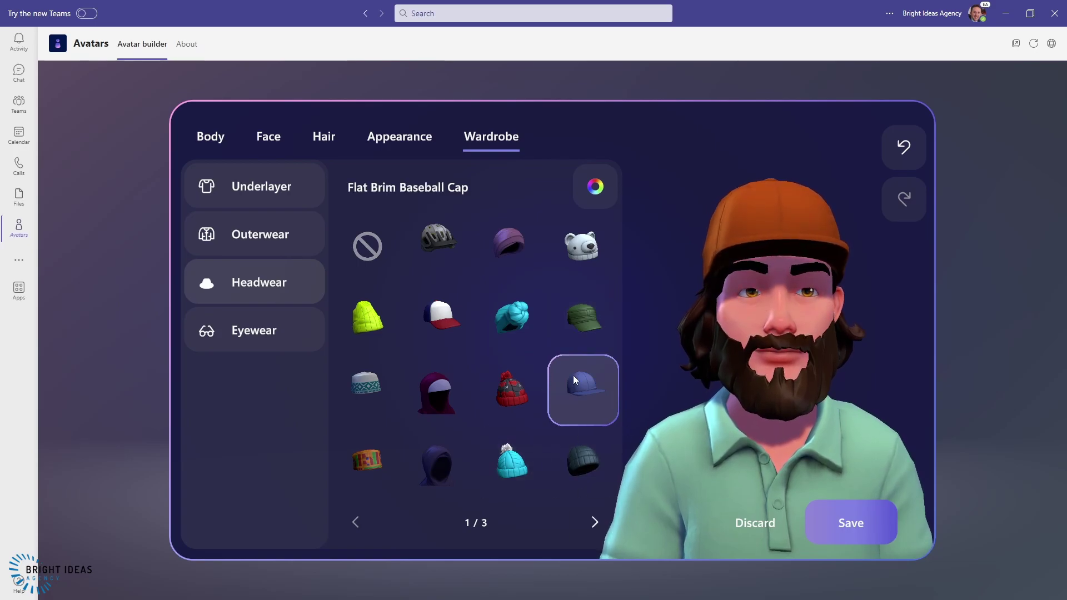
pyautogui.click(592, 189)
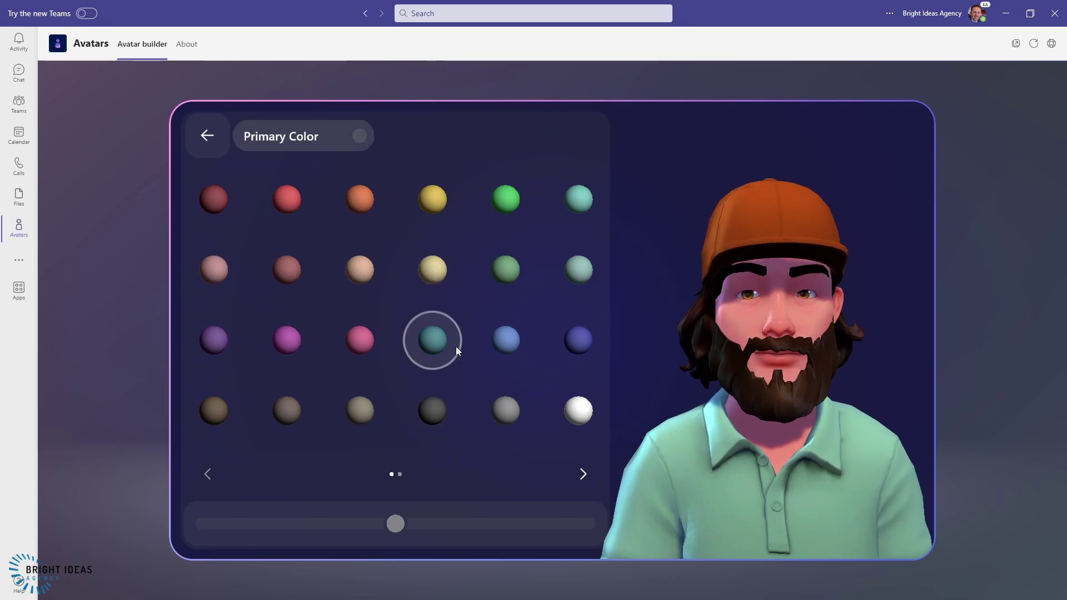
pyautogui.click(507, 273)
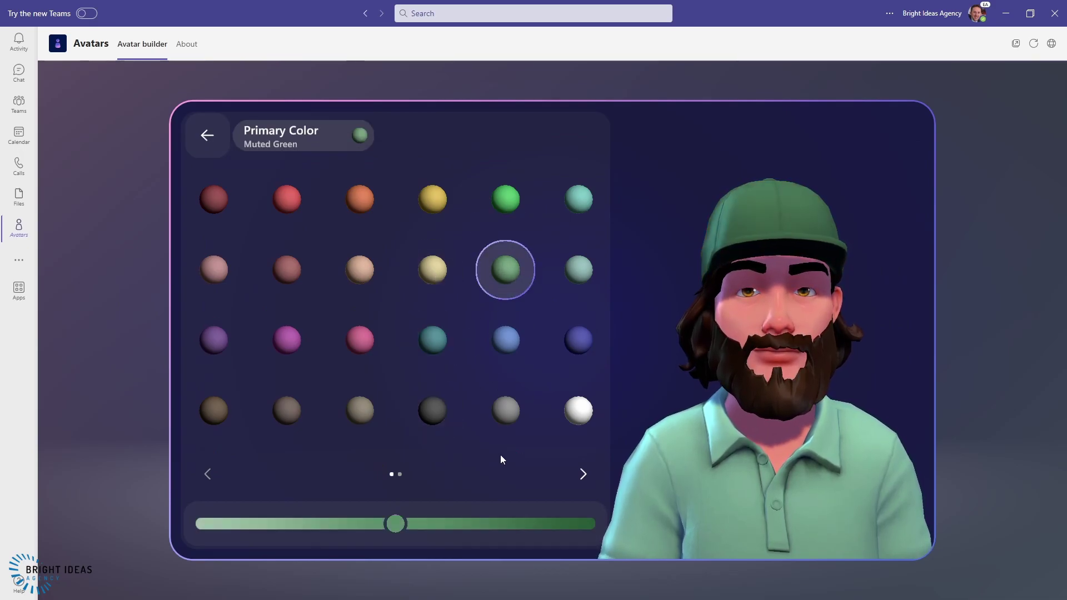
pyautogui.click(209, 135)
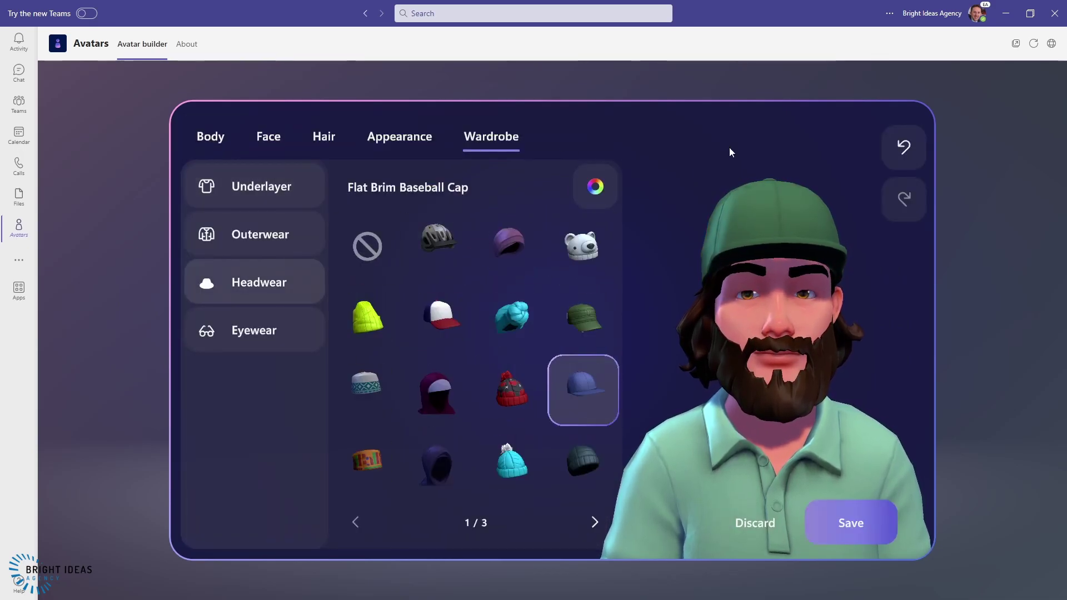
pyautogui.click(843, 528)
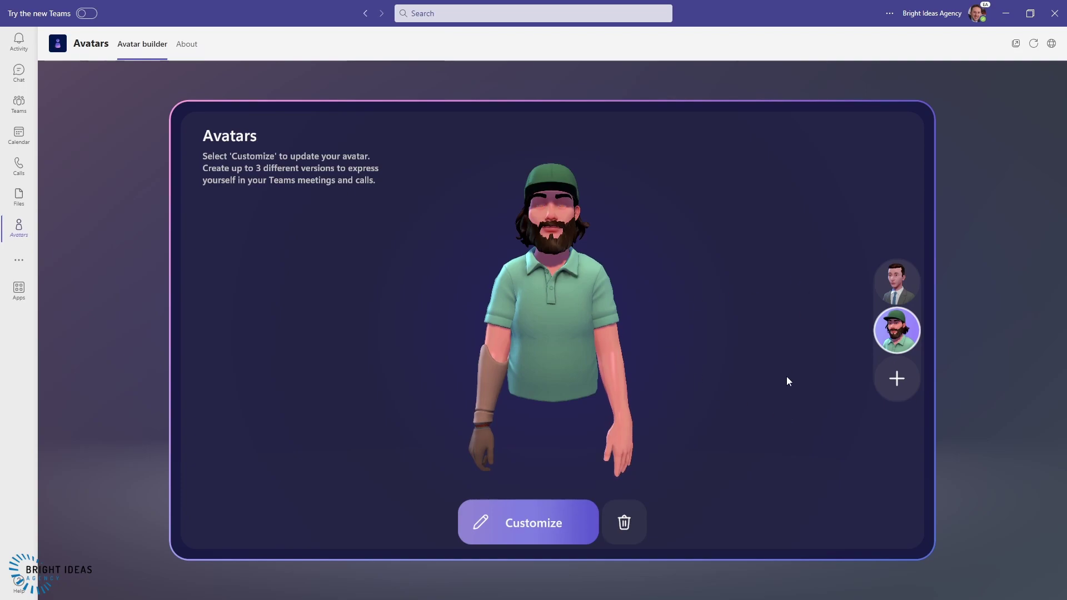
# - Duplicate the suit avatar, dress the copy in a dark jacket with purple tie, and save
pyautogui.click(896, 282)
pyautogui.click(896, 378)
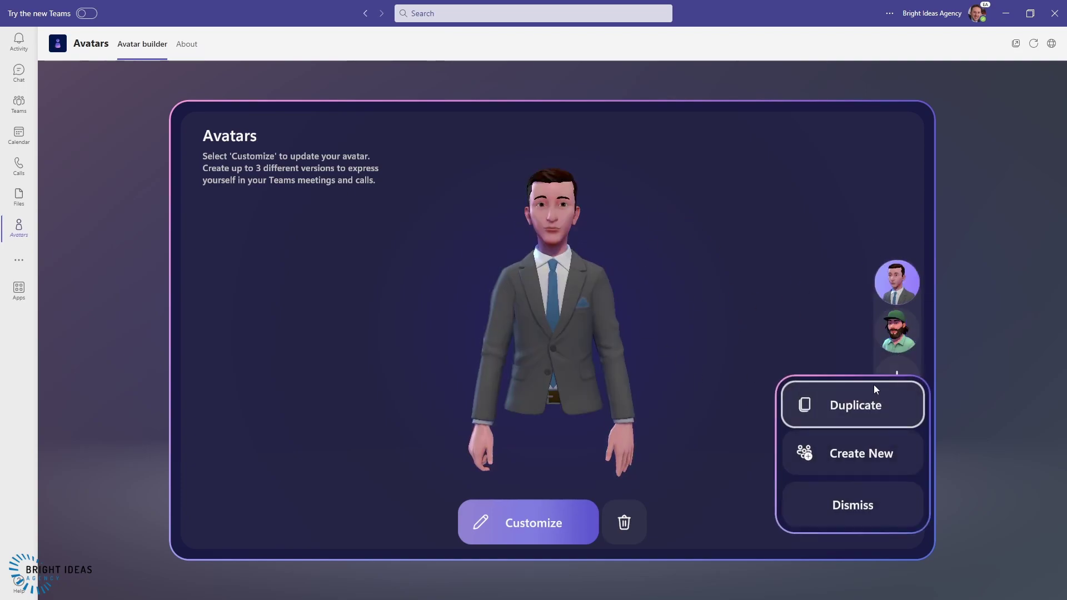
pyautogui.click(845, 415)
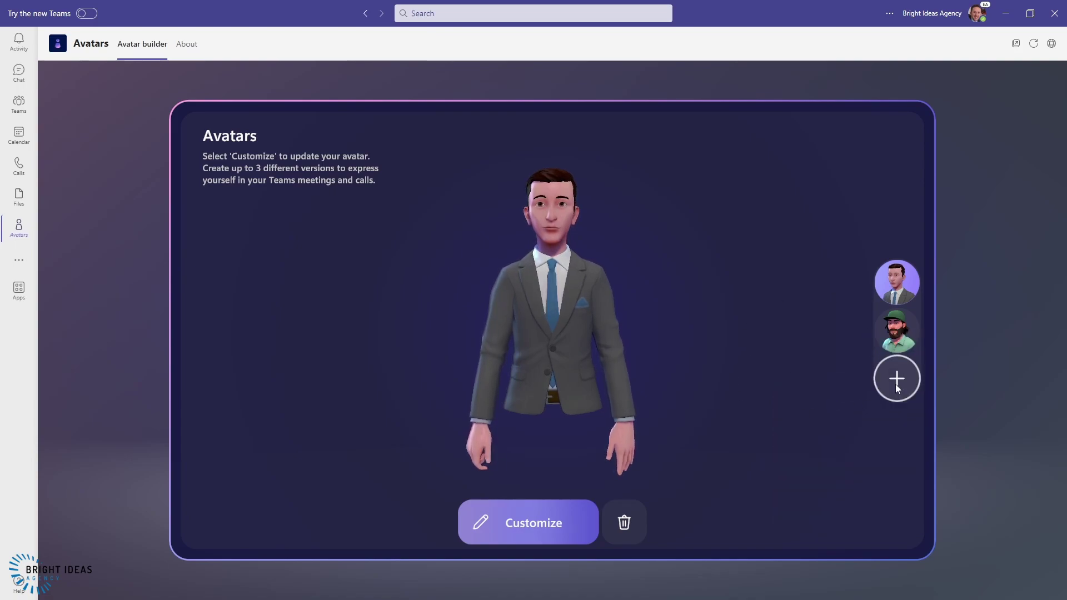
pyautogui.click(529, 531)
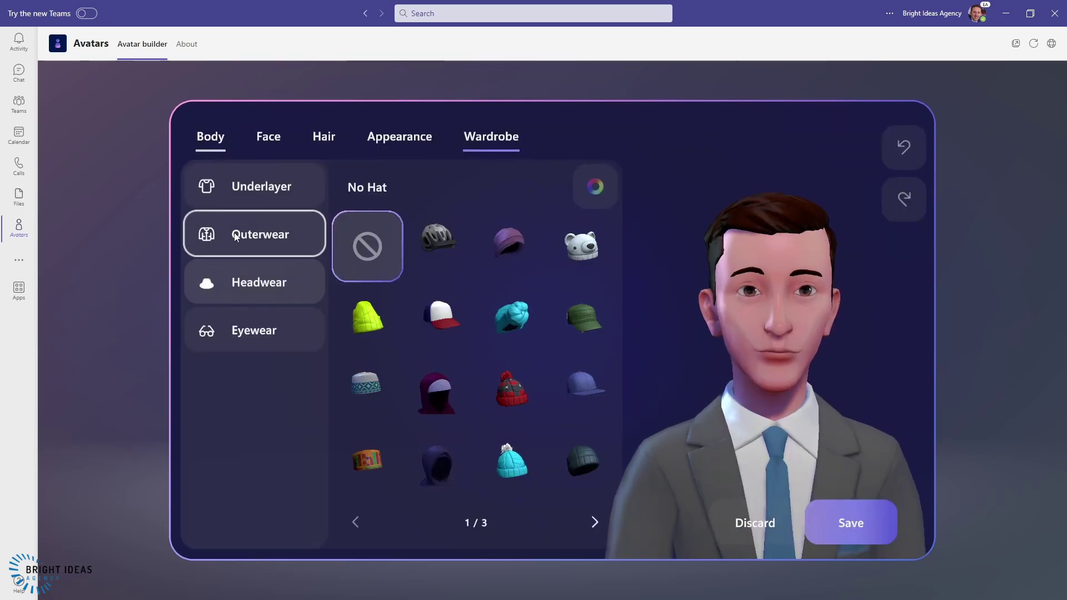
pyautogui.click(258, 232)
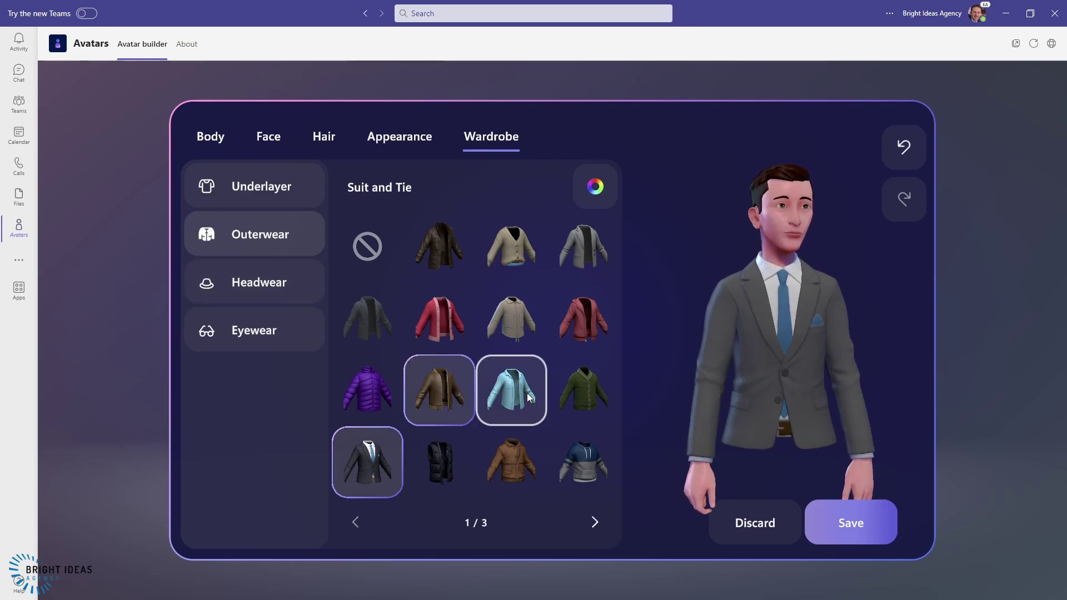
pyautogui.click(865, 537)
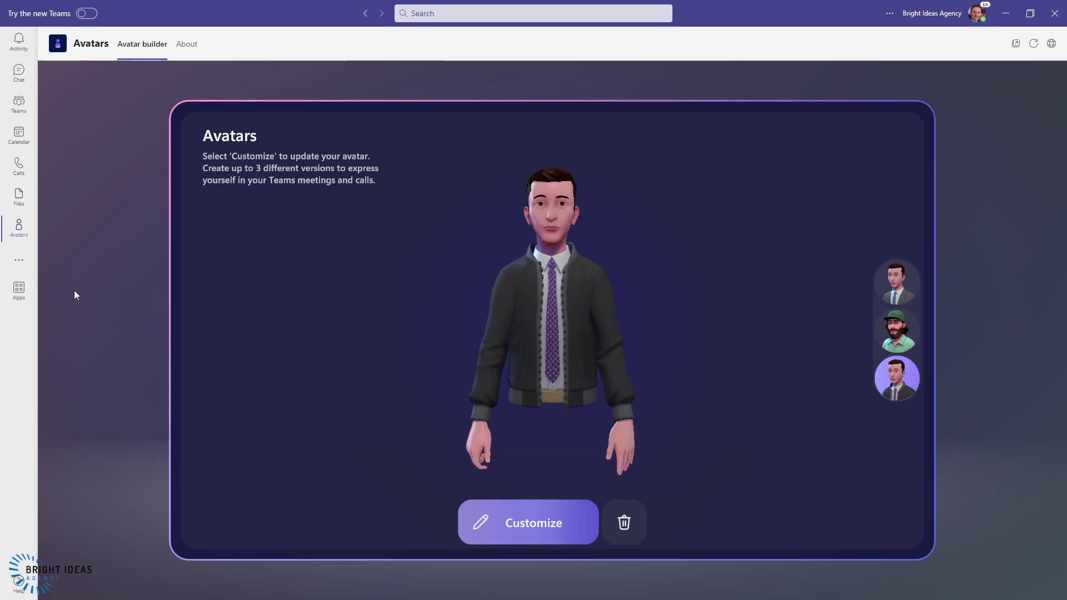
# - Open the Monday meeting from the Calendar and join it
pyautogui.click(20, 136)
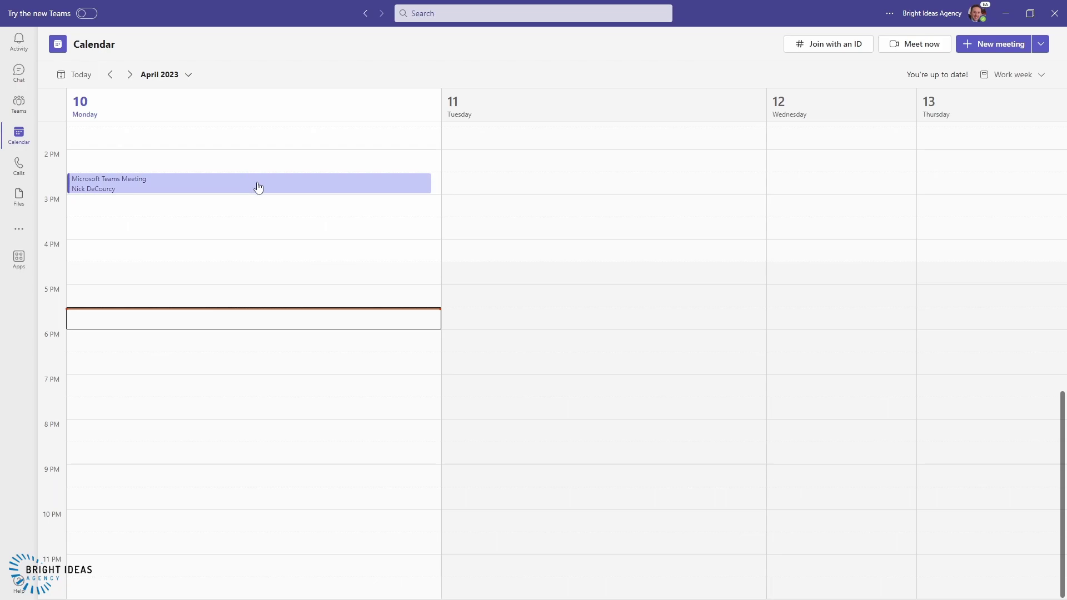
pyautogui.click(255, 186)
pyautogui.click(476, 151)
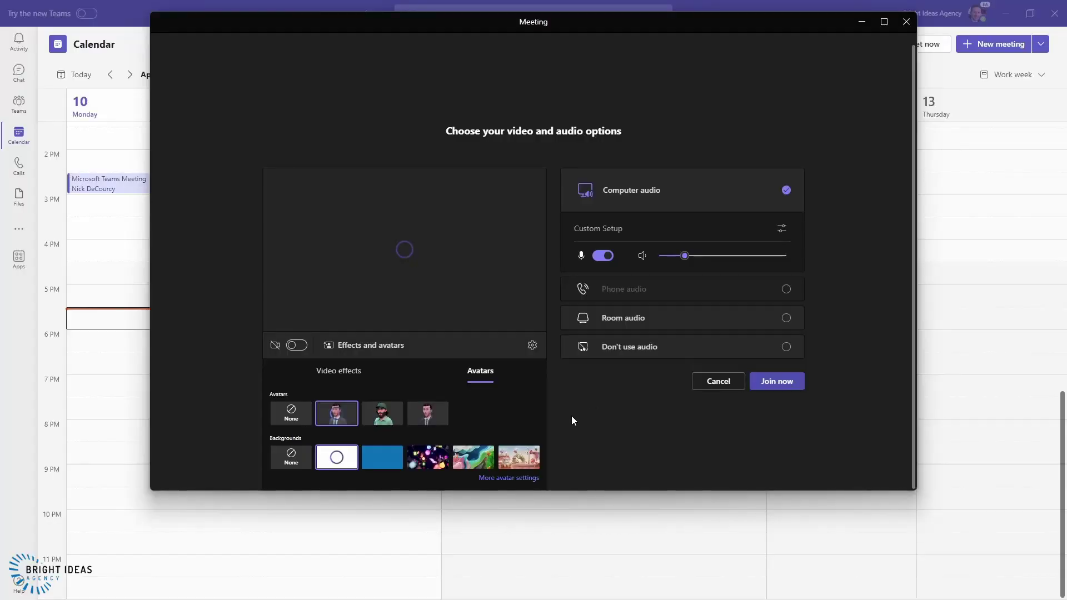
# - Choose the jacket-and-tie avatar with a white background and join now
pyautogui.click(427, 414)
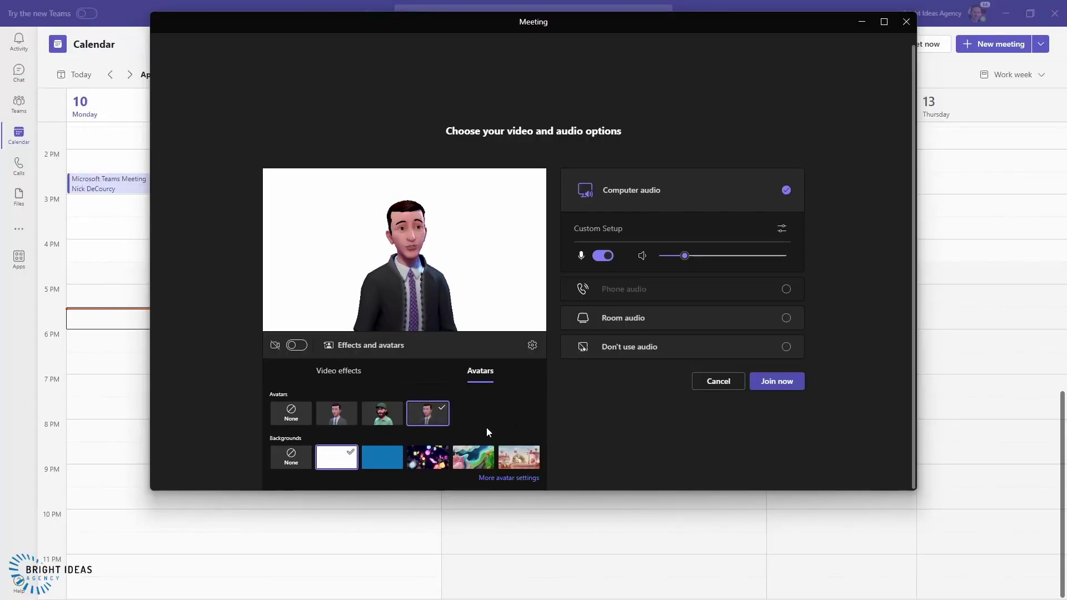
pyautogui.click(379, 462)
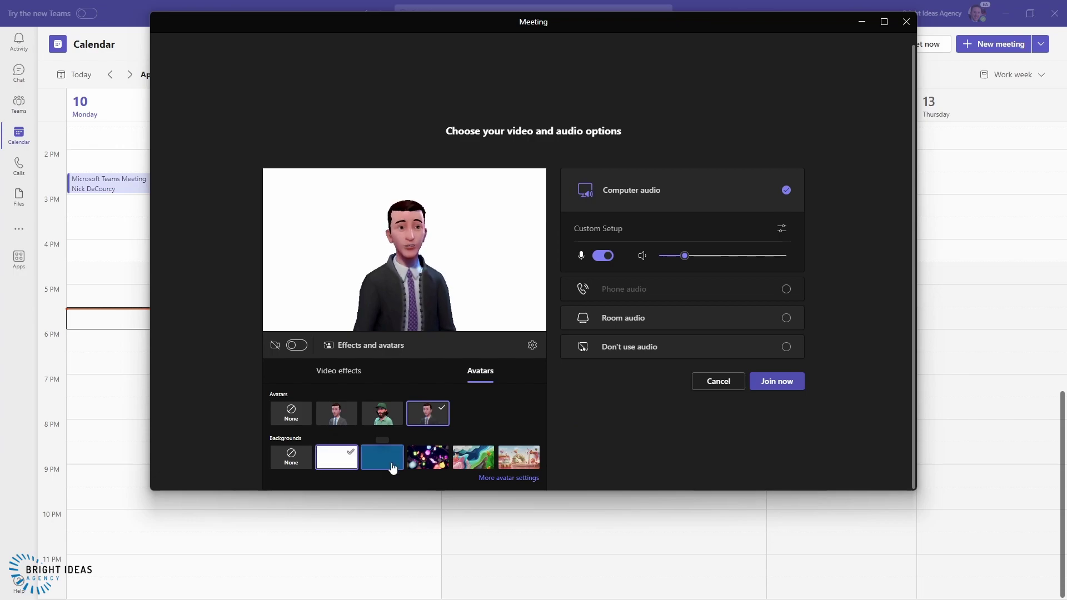
pyautogui.click(346, 466)
pyautogui.click(420, 464)
pyautogui.click(328, 469)
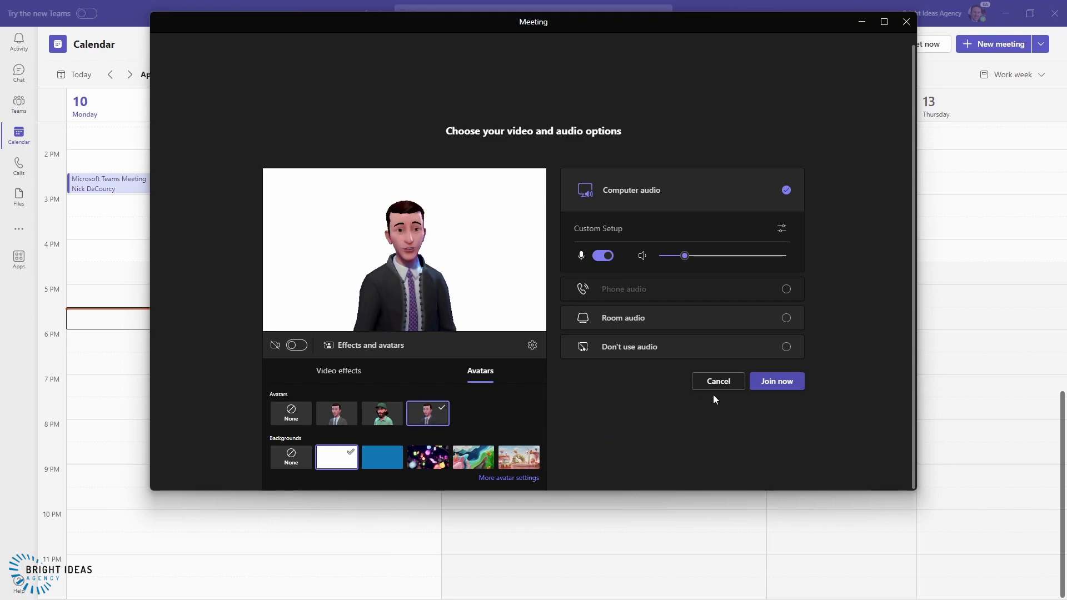
pyautogui.click(776, 381)
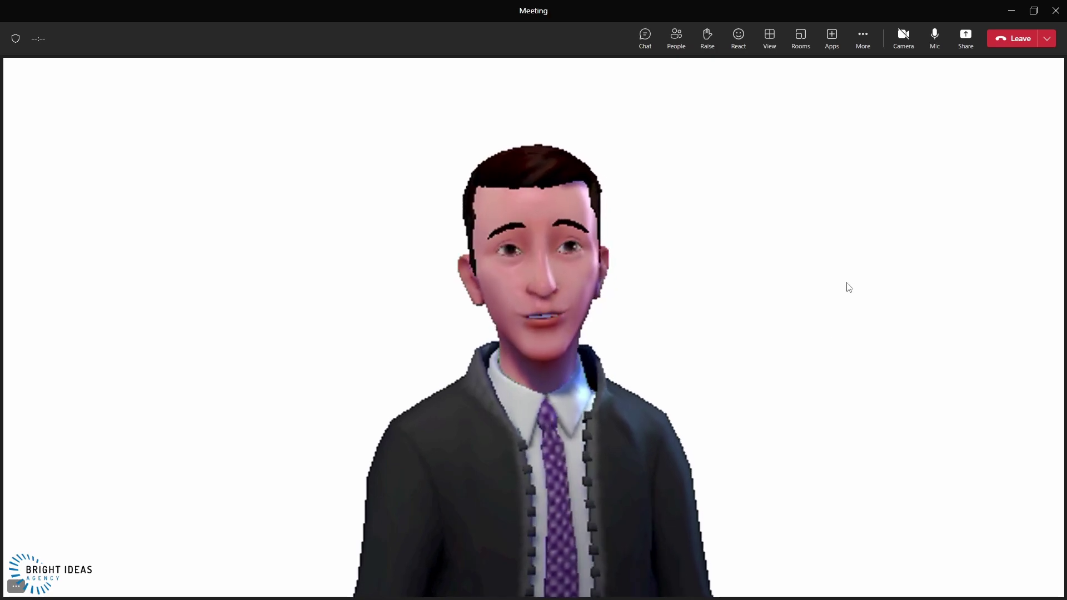
# - Mute the mic, unmute with Ctrl+Shift+M, and open Effects and avatars
pyautogui.click(935, 38)
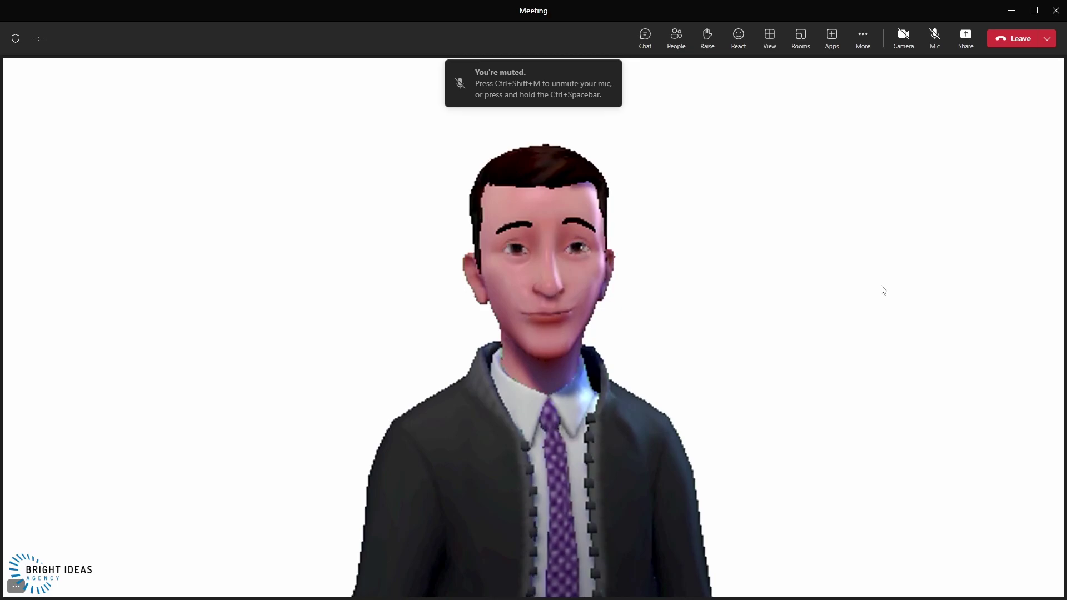
pyautogui.hotkey('ctrl', 'shift', 'm')
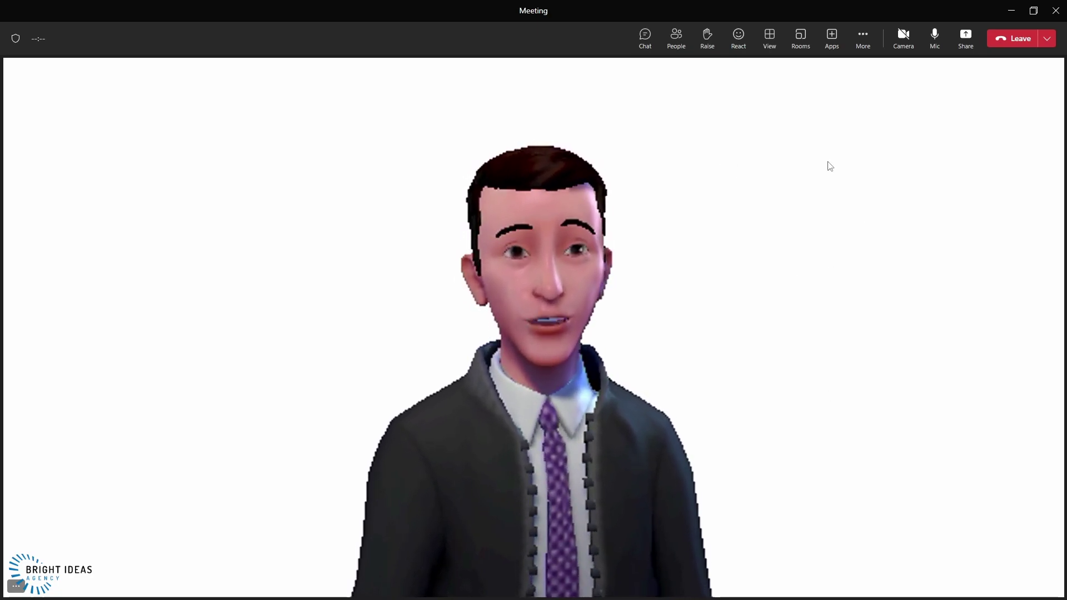
pyautogui.click(863, 40)
pyautogui.click(908, 119)
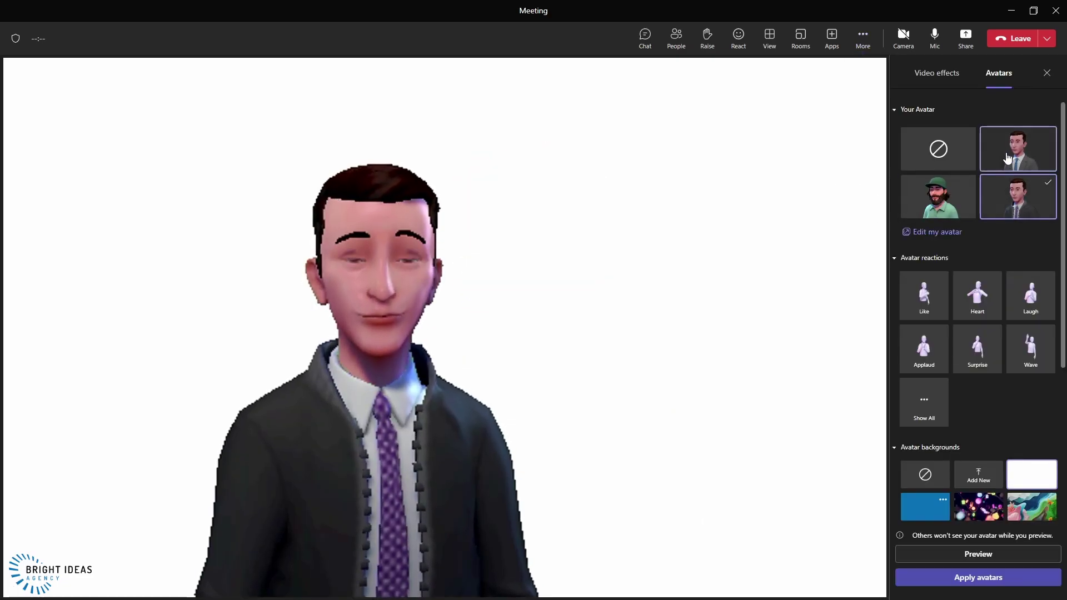
# - Apply the suit avatar and preview the Like, Heart and Wave reactions
pyautogui.click(1014, 158)
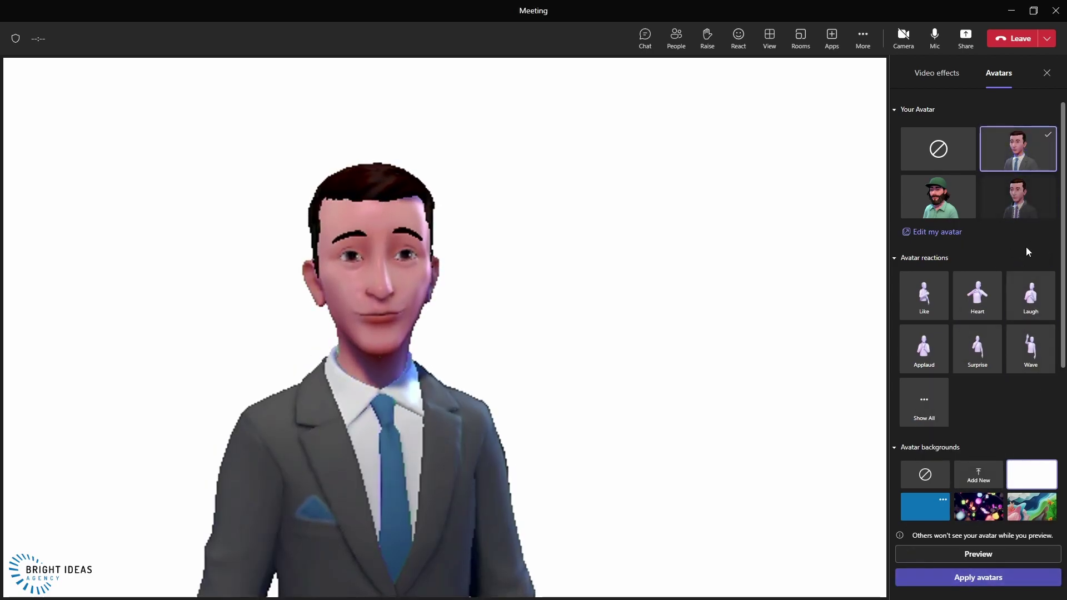
pyautogui.click(948, 579)
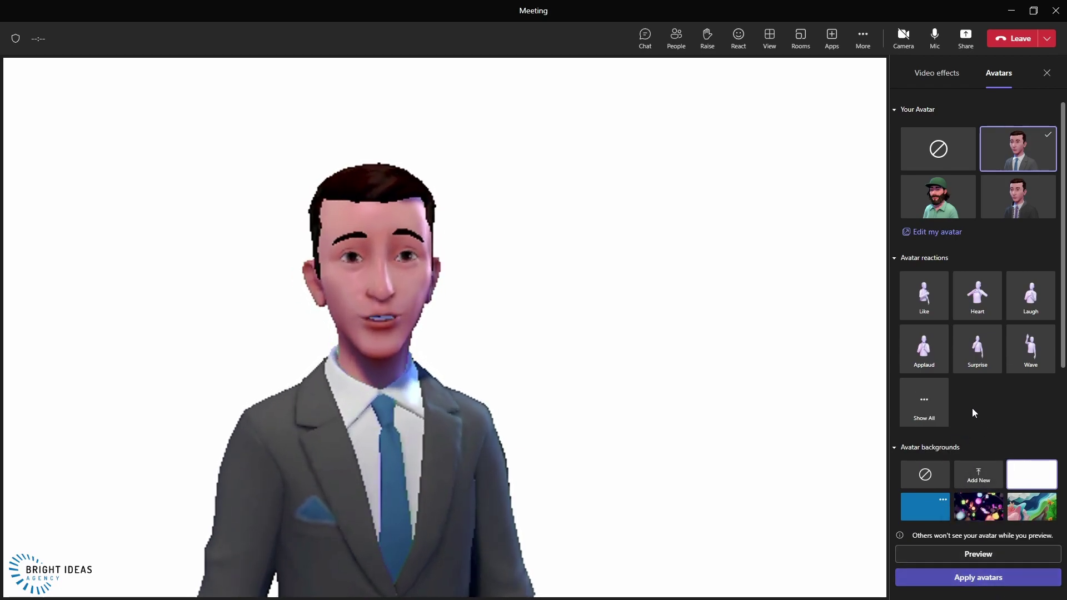
pyautogui.click(924, 311)
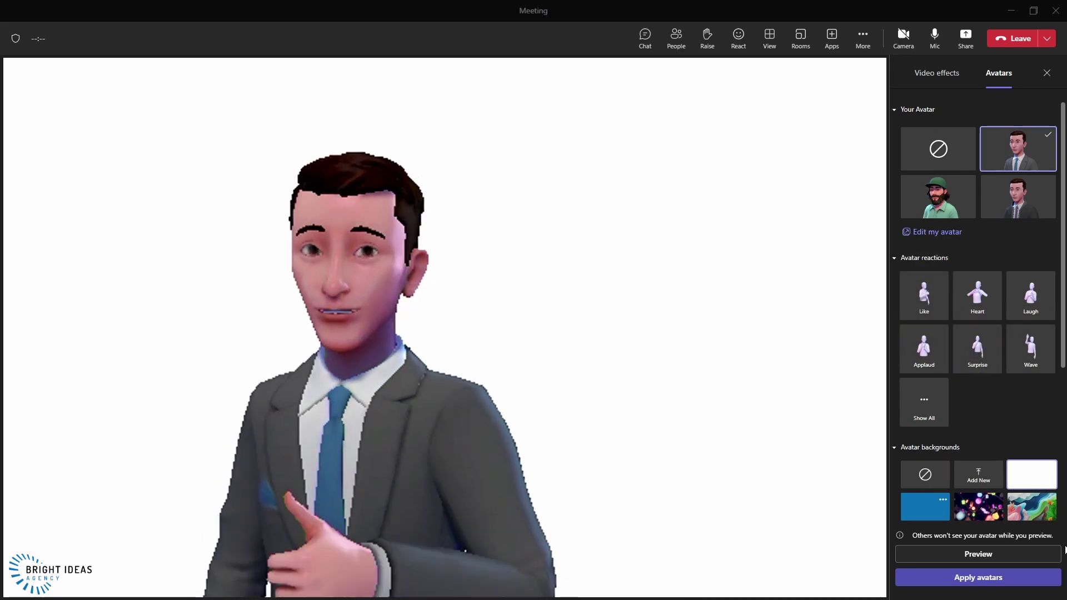
pyautogui.click(972, 302)
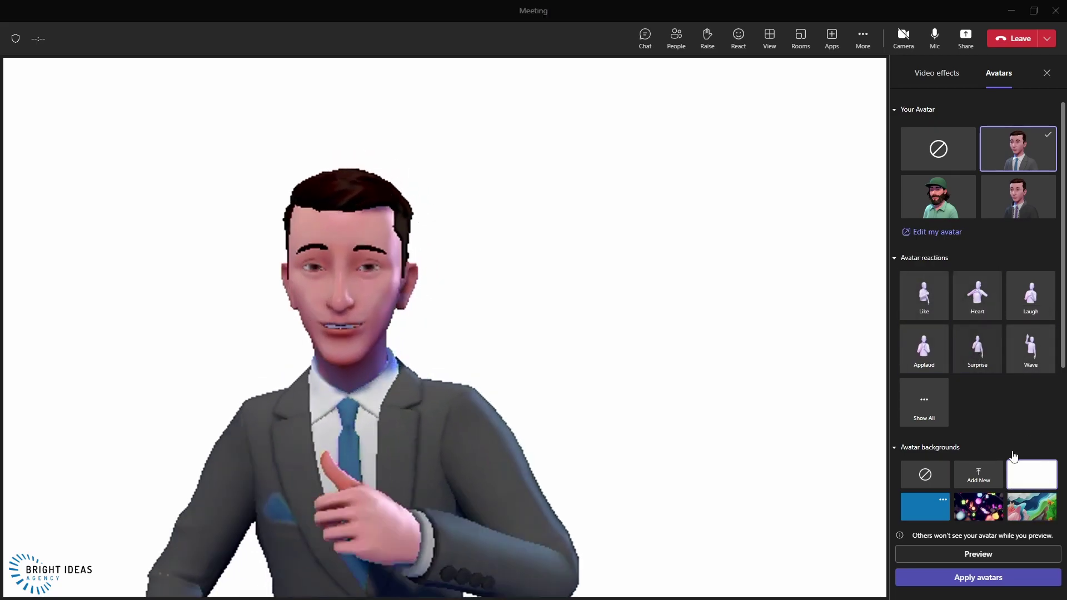
pyautogui.click(1033, 375)
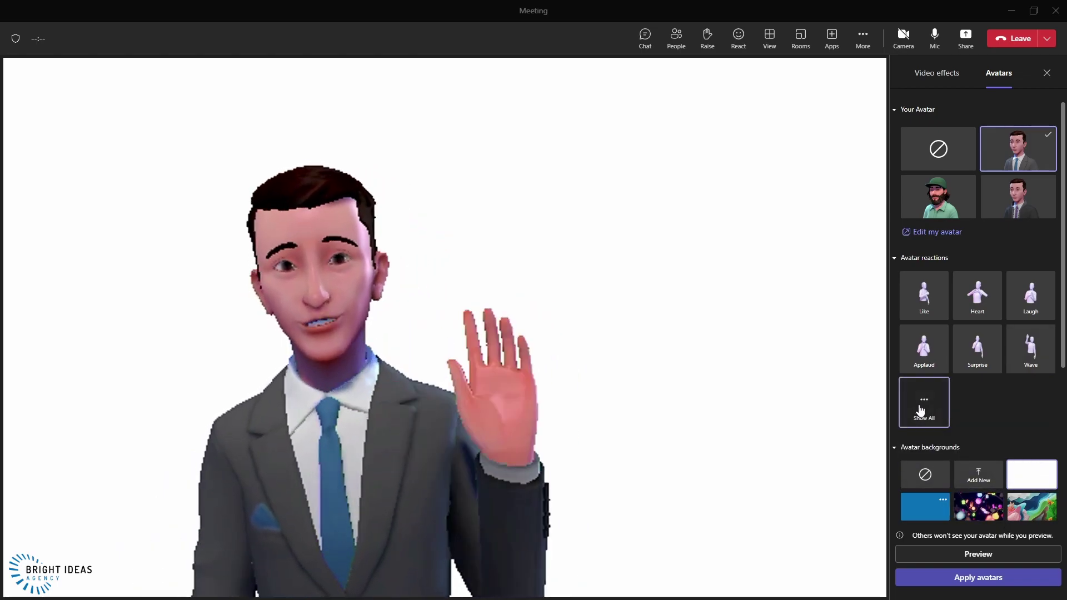
# - Browse the full reactions list, preview Dab, and return to the avatar settings
pyautogui.click(921, 411)
pyautogui.scroll(-4, 1003, 315)
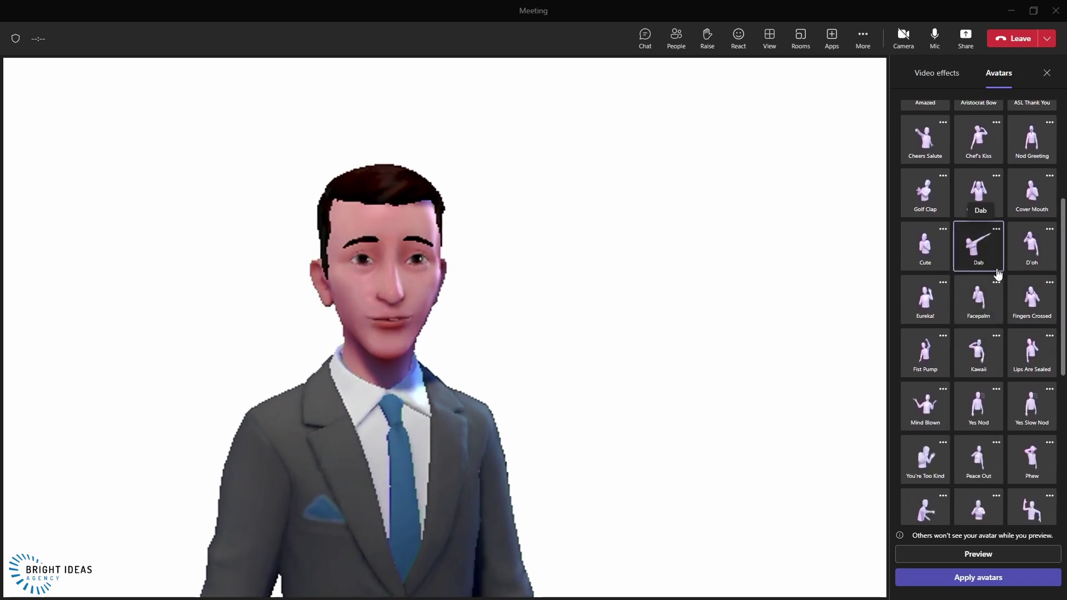
pyautogui.click(973, 244)
pyautogui.scroll(-4, 976, 445)
pyautogui.scroll(-2, 976, 466)
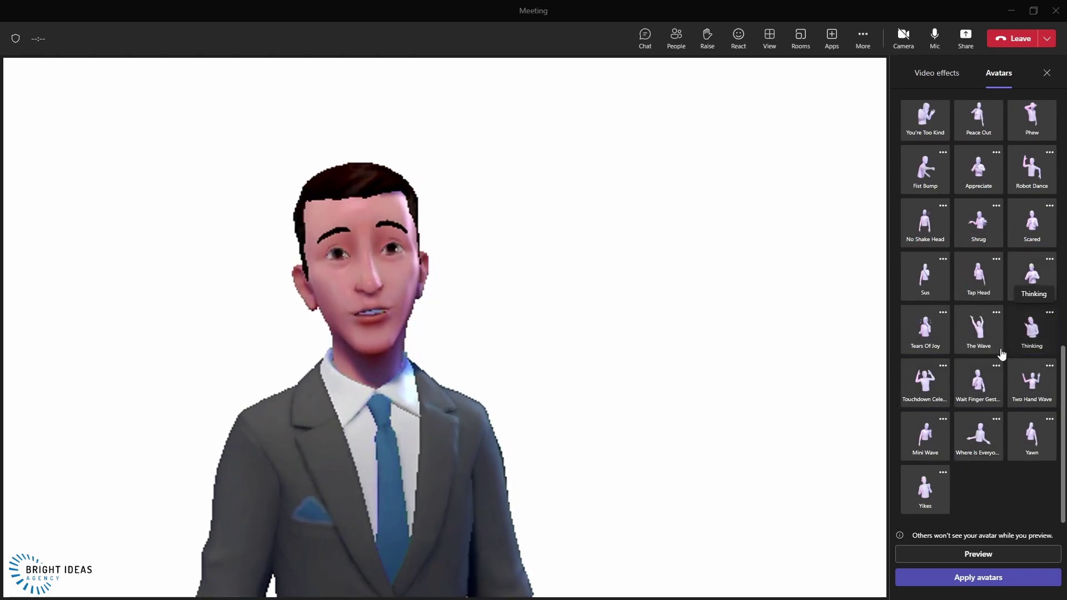
pyautogui.scroll(7, 998, 449)
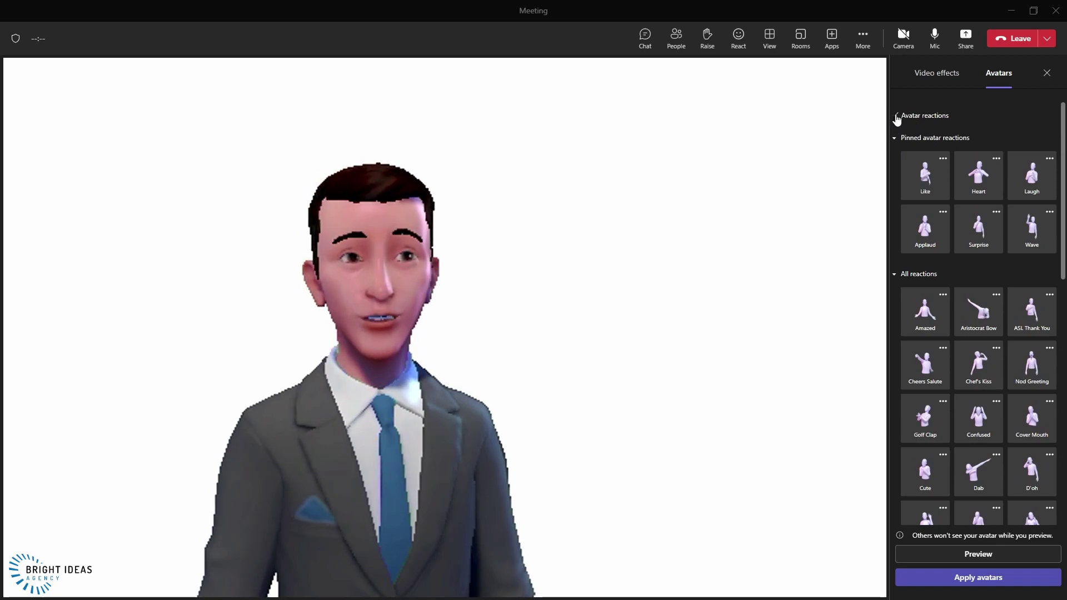
pyautogui.click(897, 117)
pyautogui.scroll(-4, 985, 401)
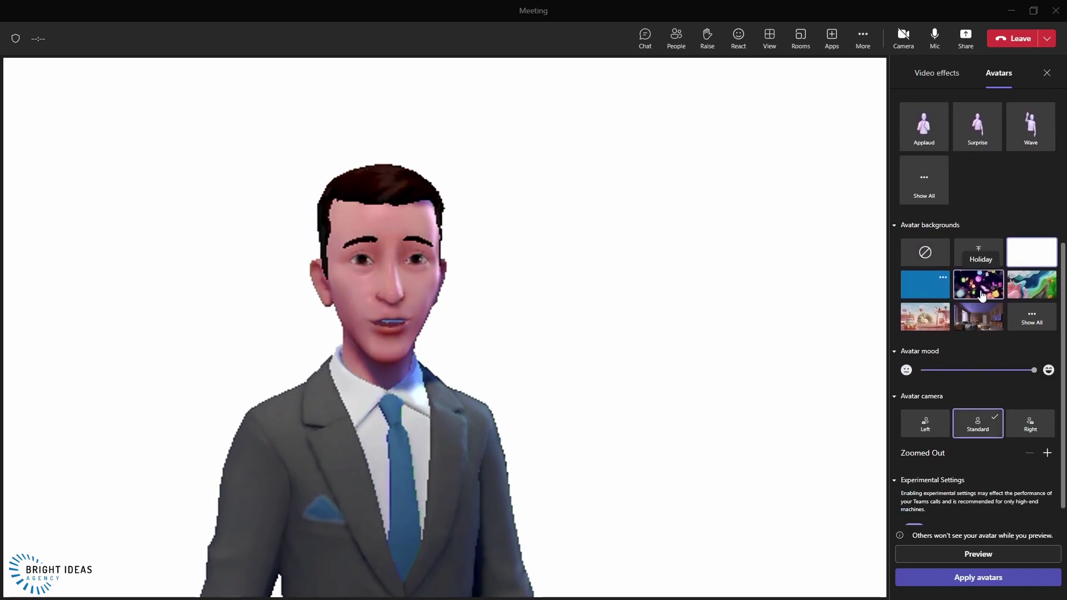
# - Apply the Holiday lights avatar background and set avatar mood to minimum
pyautogui.click(982, 296)
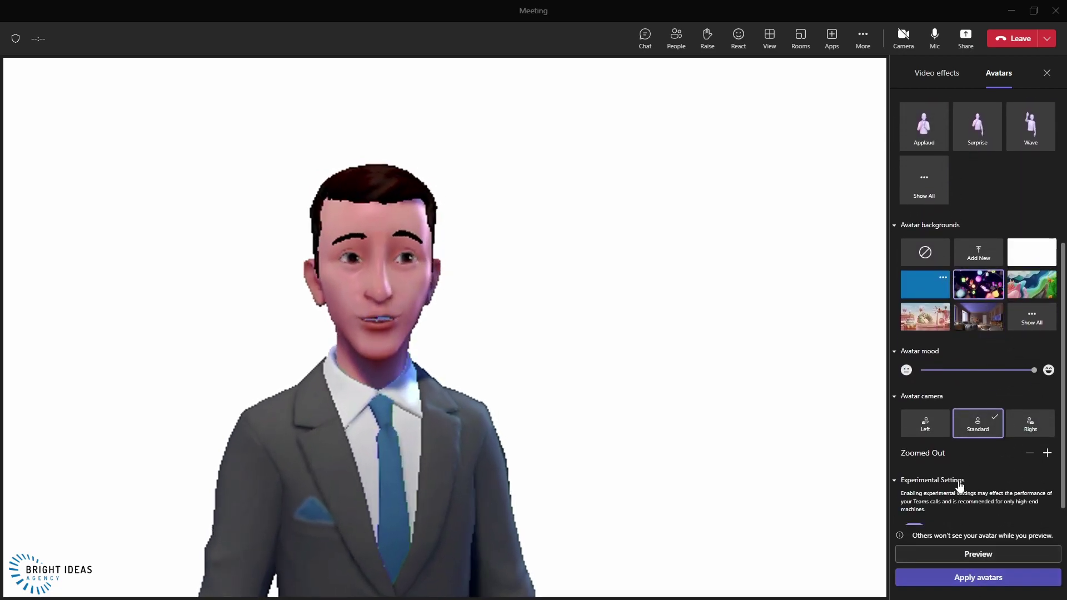
pyautogui.click(979, 578)
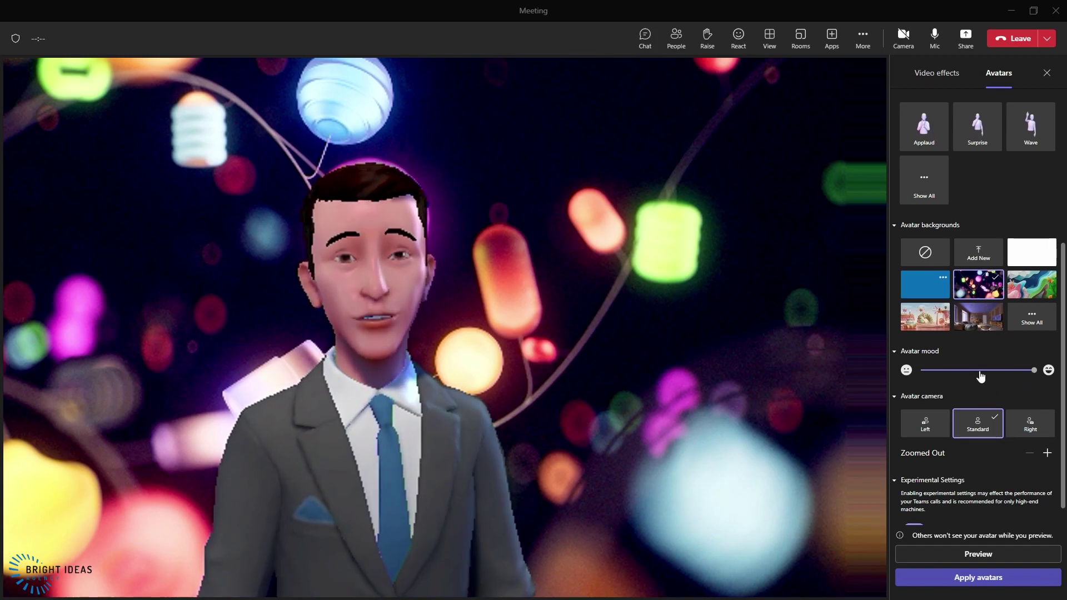
pyautogui.click(922, 373)
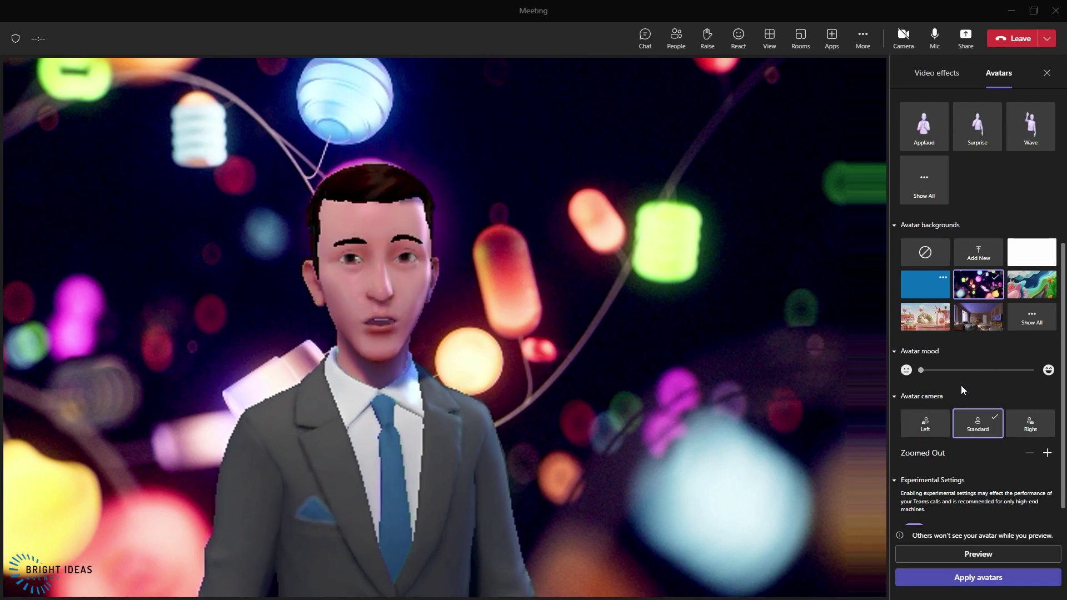
# - Set the avatar camera to the Right angle, after trying Left, and zoom out
pyautogui.click(920, 429)
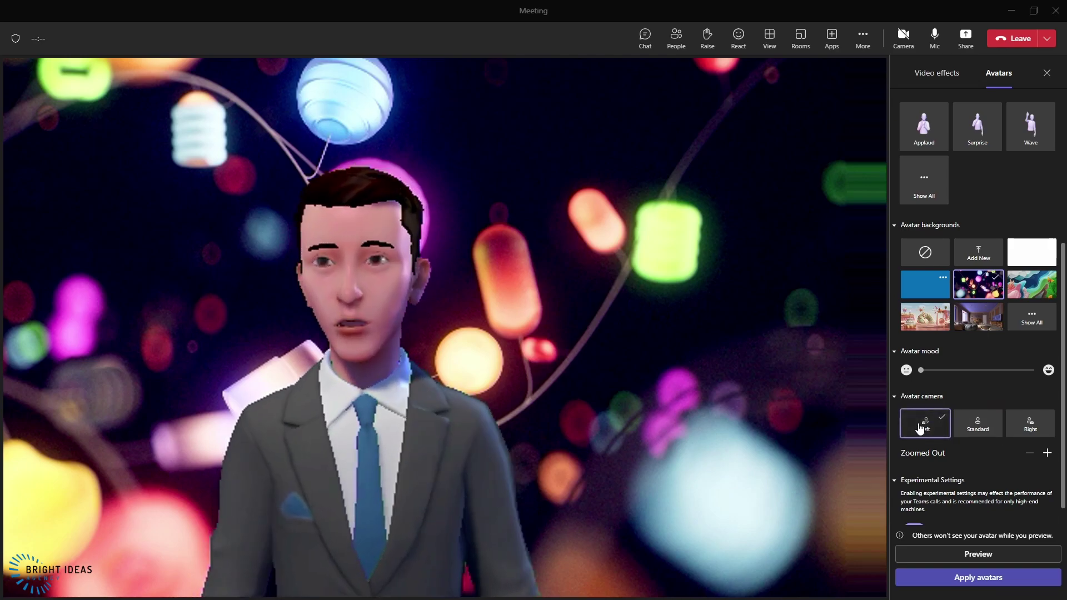
pyautogui.click(1022, 434)
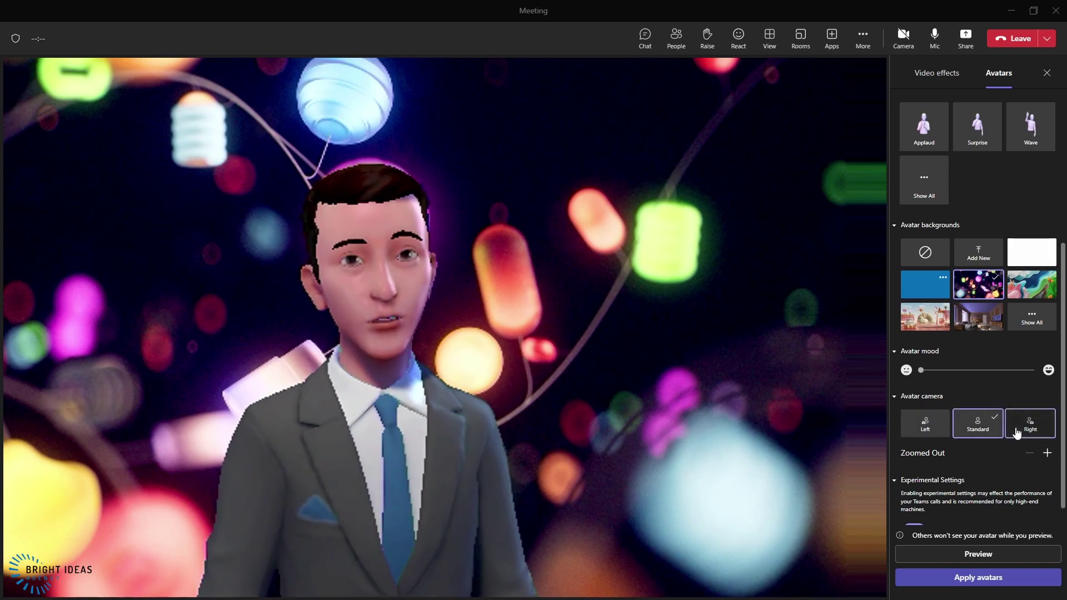
pyautogui.click(1028, 455)
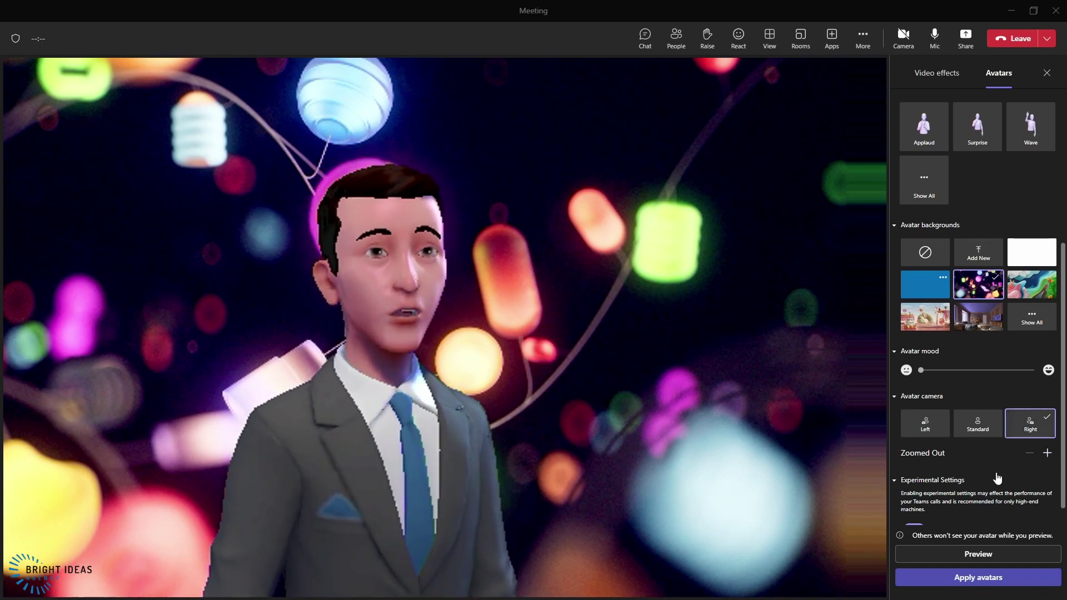
pyautogui.scroll(-1, 997, 478)
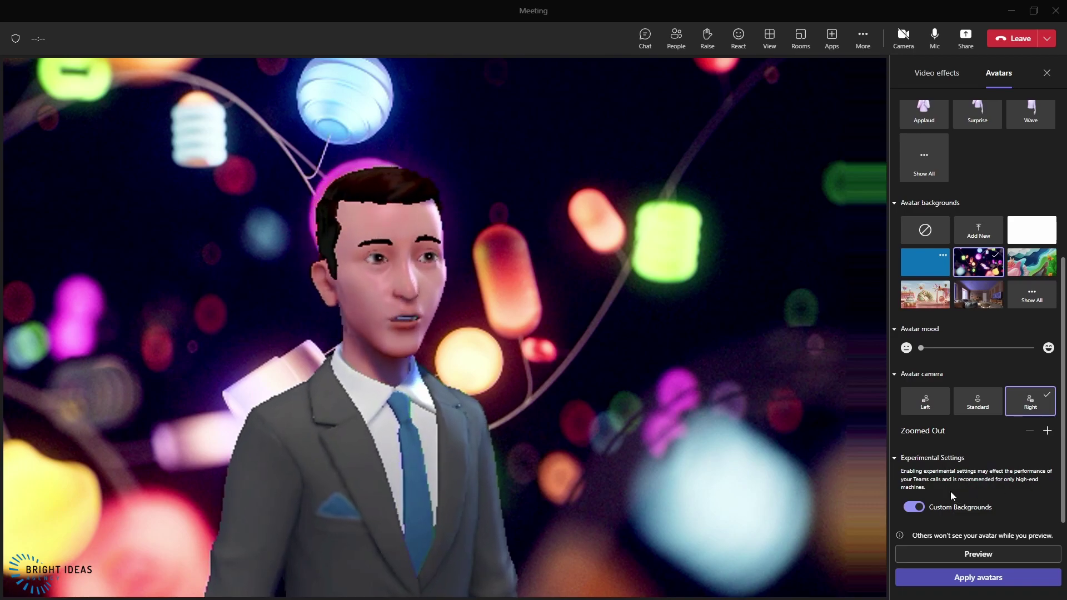
# - Apply the plain white background to the avatar, then turn avatars off to show live webcam video
pyautogui.click(918, 507)
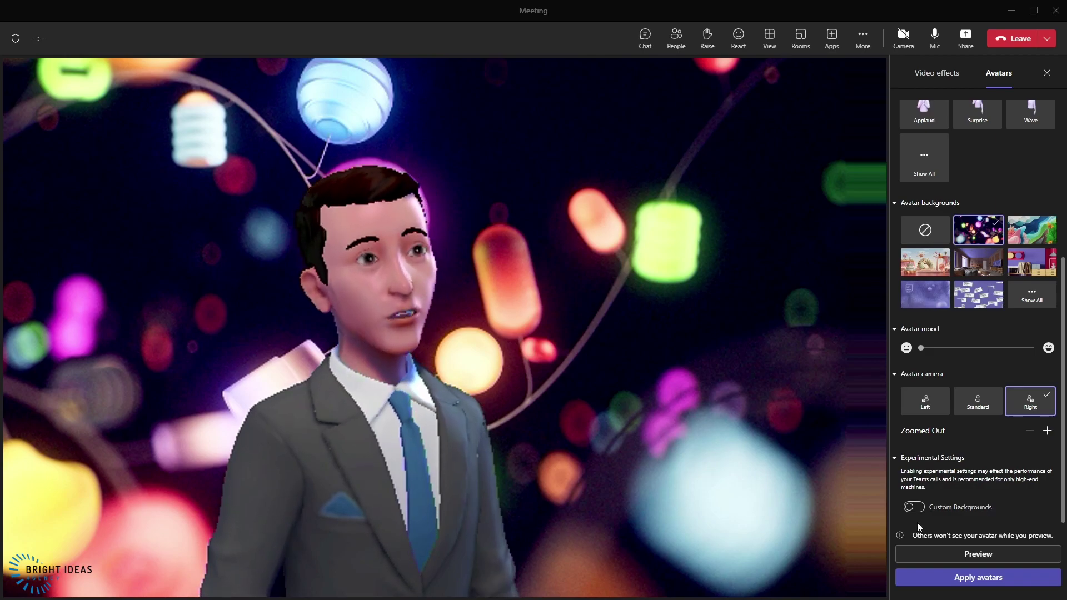
pyautogui.click(916, 507)
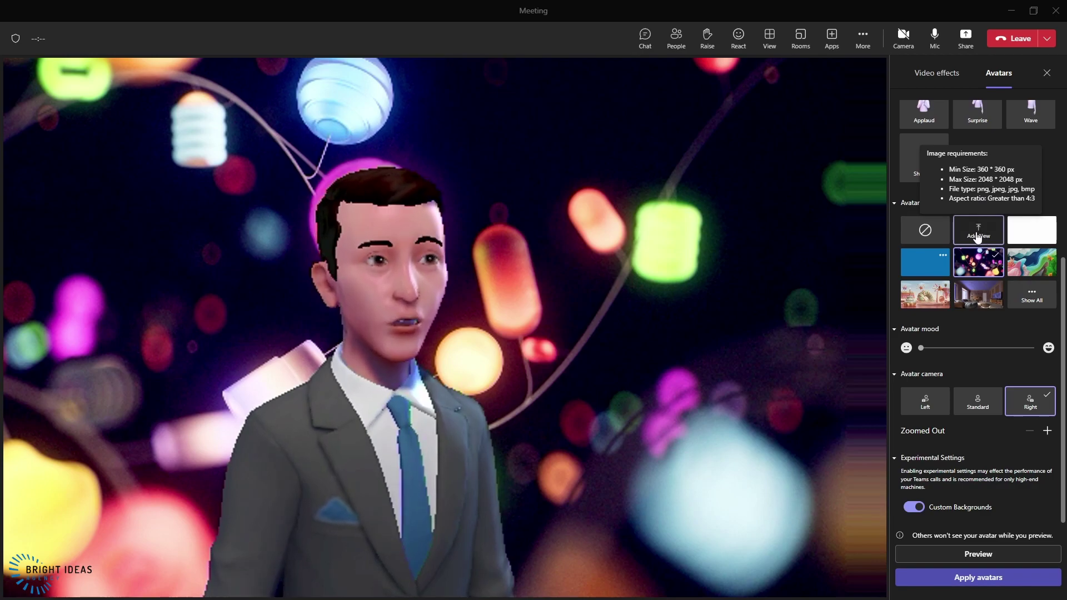
pyautogui.click(1031, 230)
pyautogui.click(978, 578)
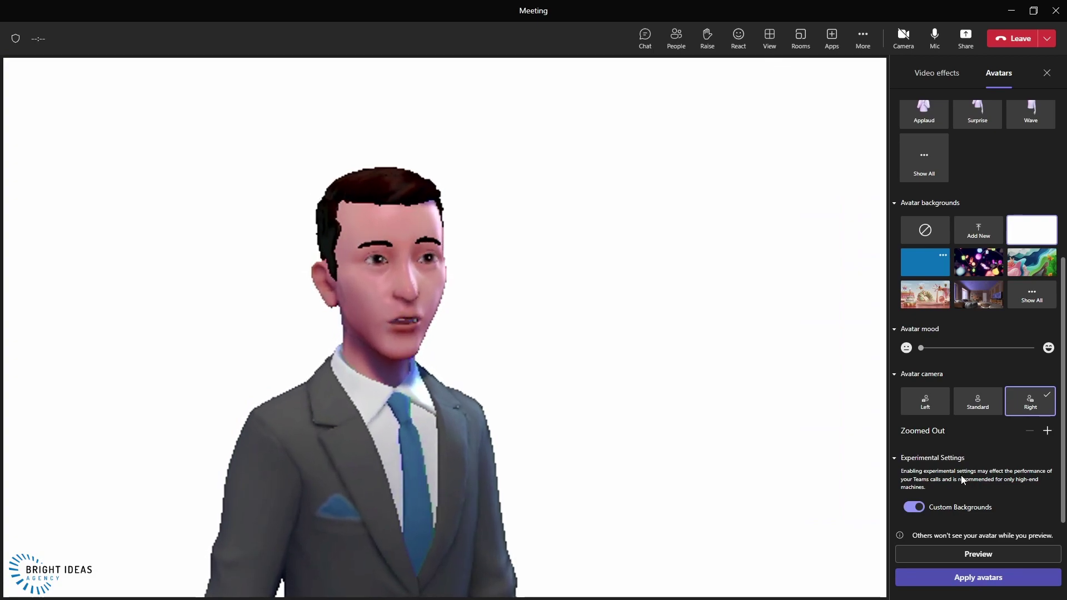
pyautogui.click(903, 38)
pyautogui.click(958, 139)
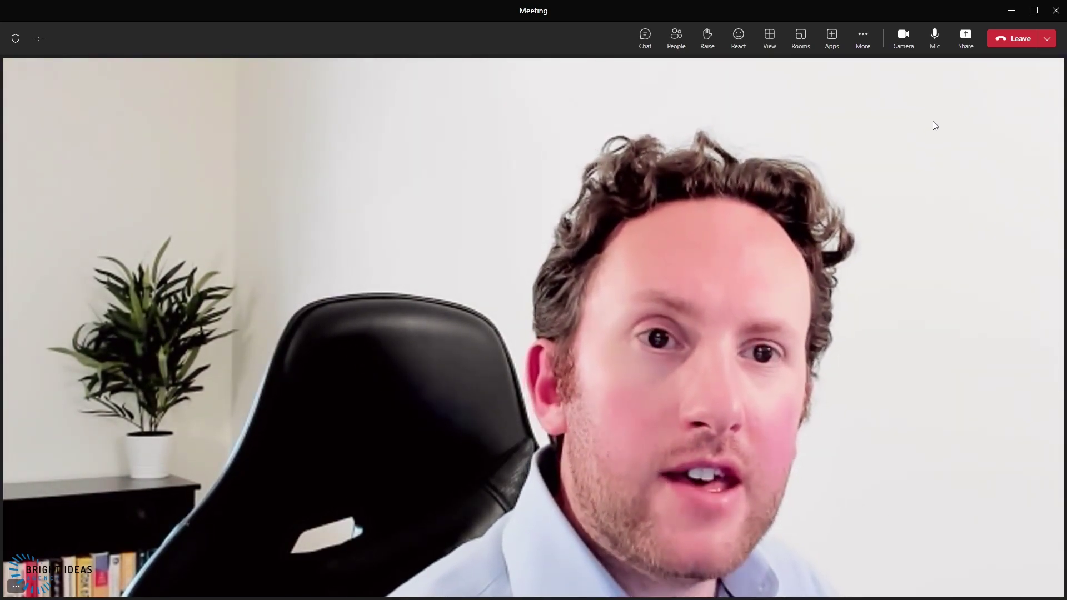
# - Turn the camera off and reapply the suited avatar from the Effects and avatars settings
pyautogui.click(903, 36)
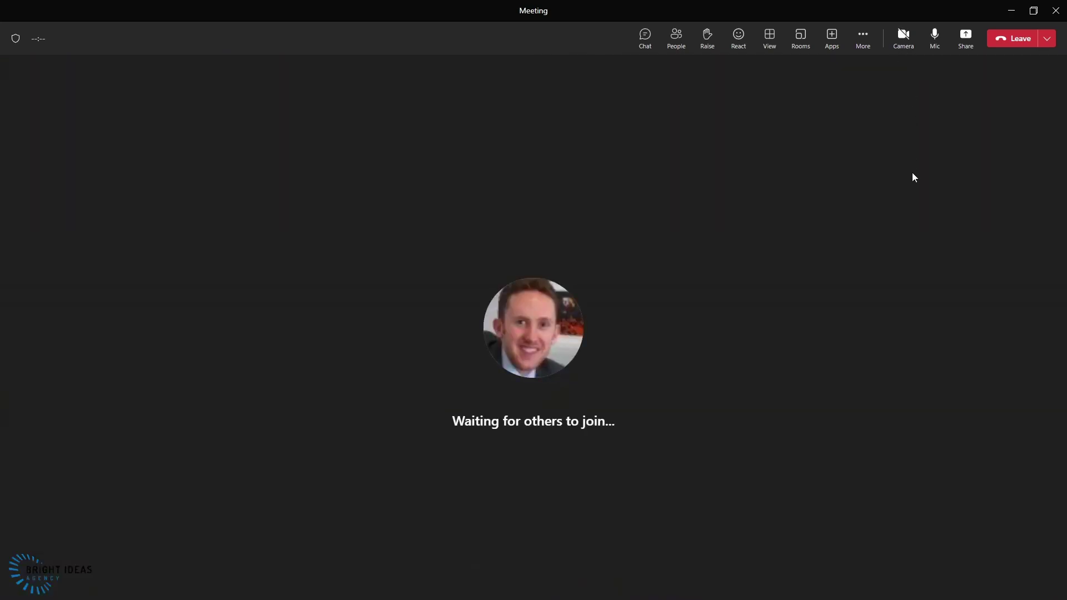
pyautogui.click(868, 53)
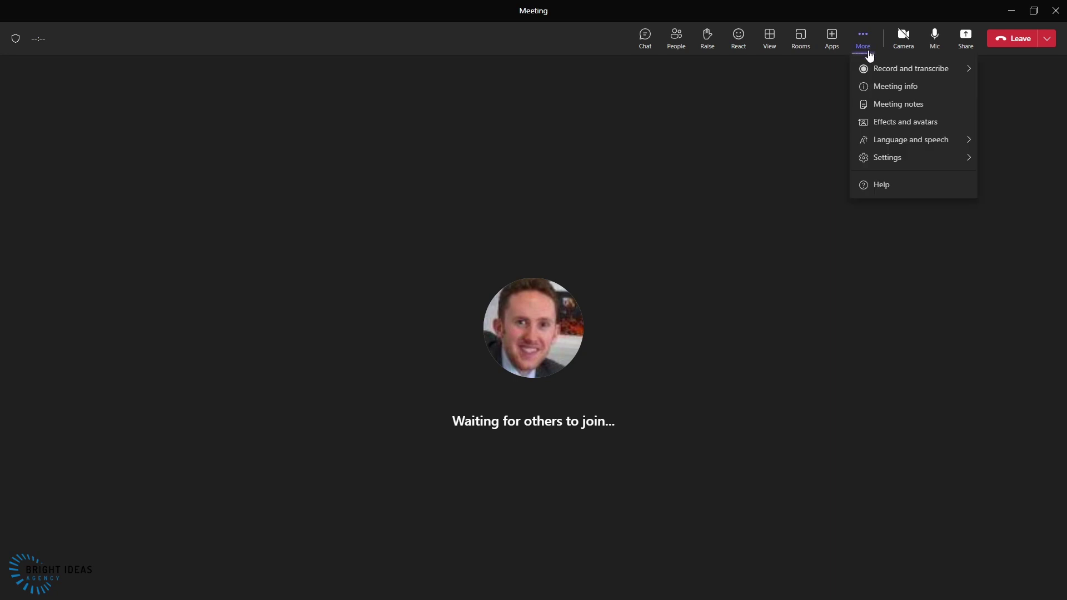
pyautogui.click(893, 125)
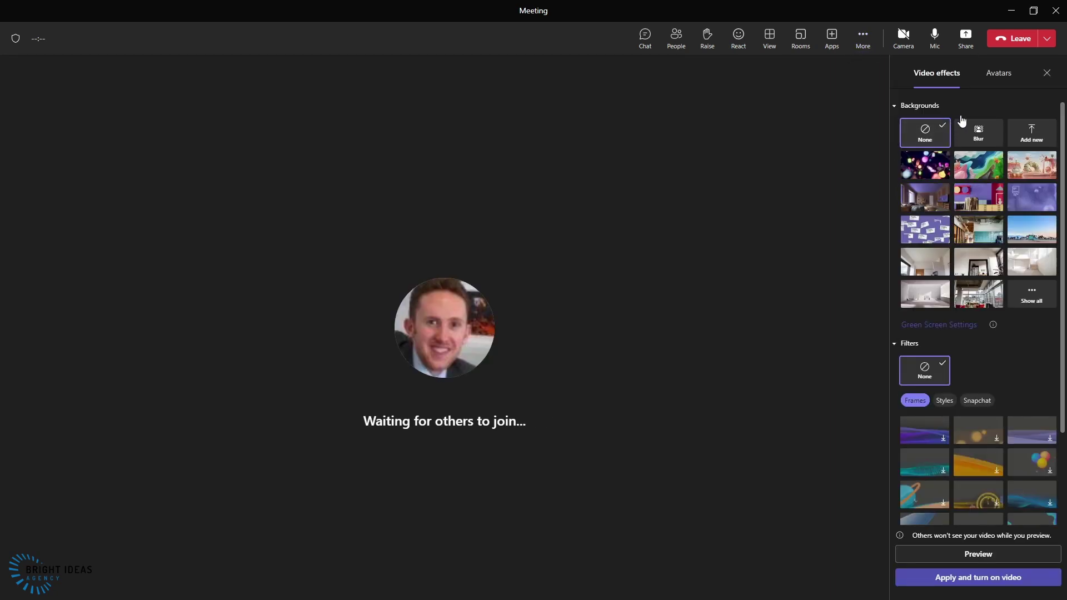
pyautogui.click(999, 73)
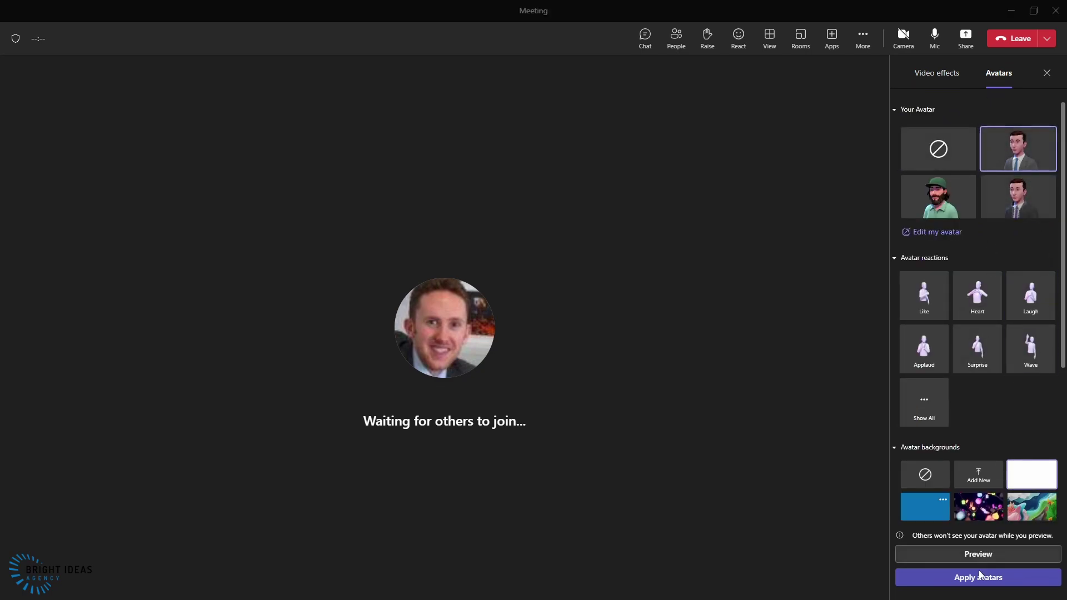
pyautogui.click(964, 585)
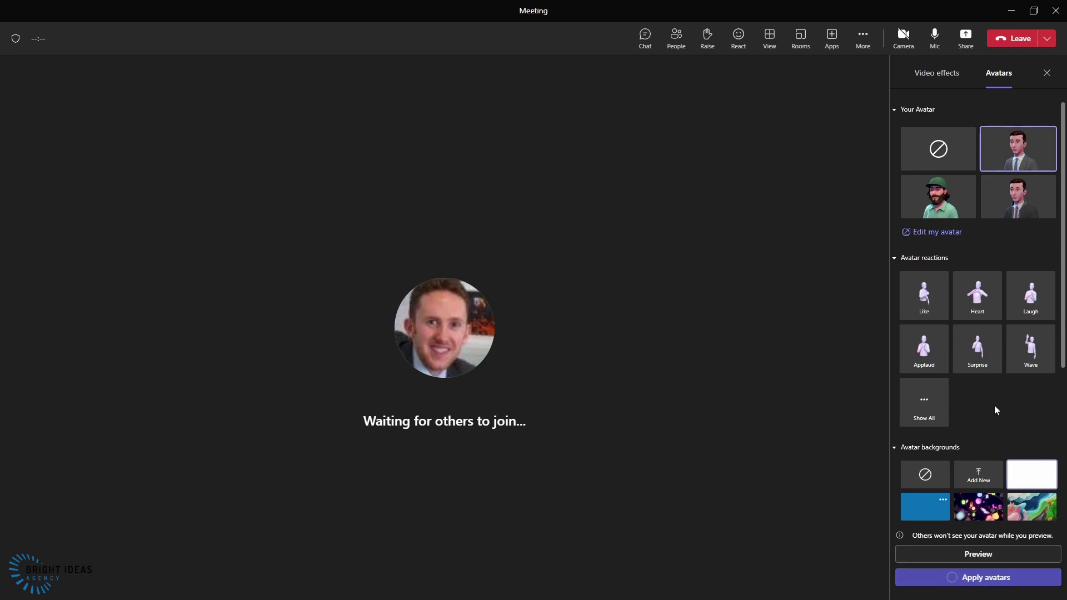